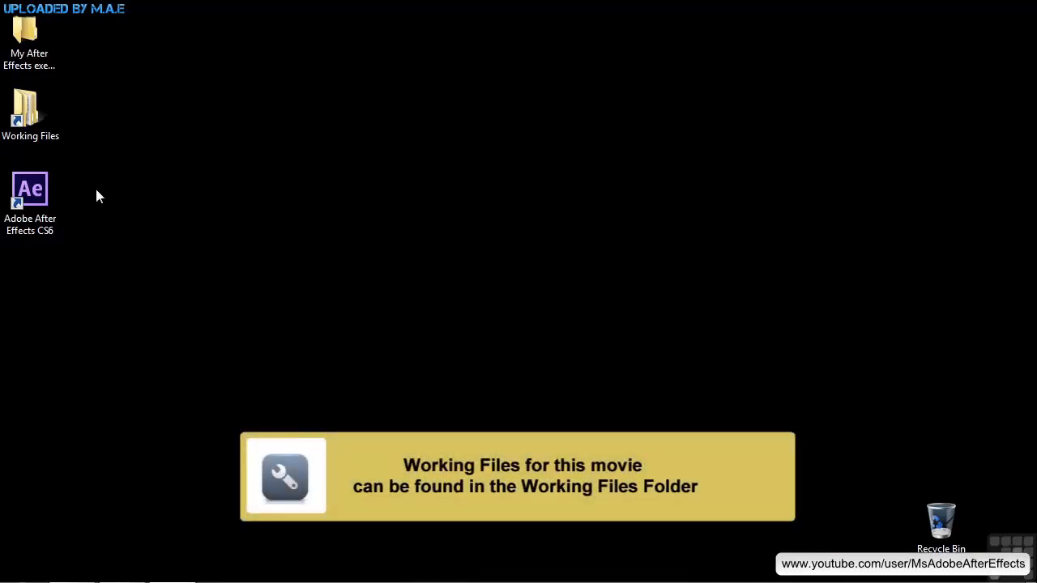
- Open the project 0202-walk-through.aep from the After Effects projects folder inside Working Files
double_click(24, 116)
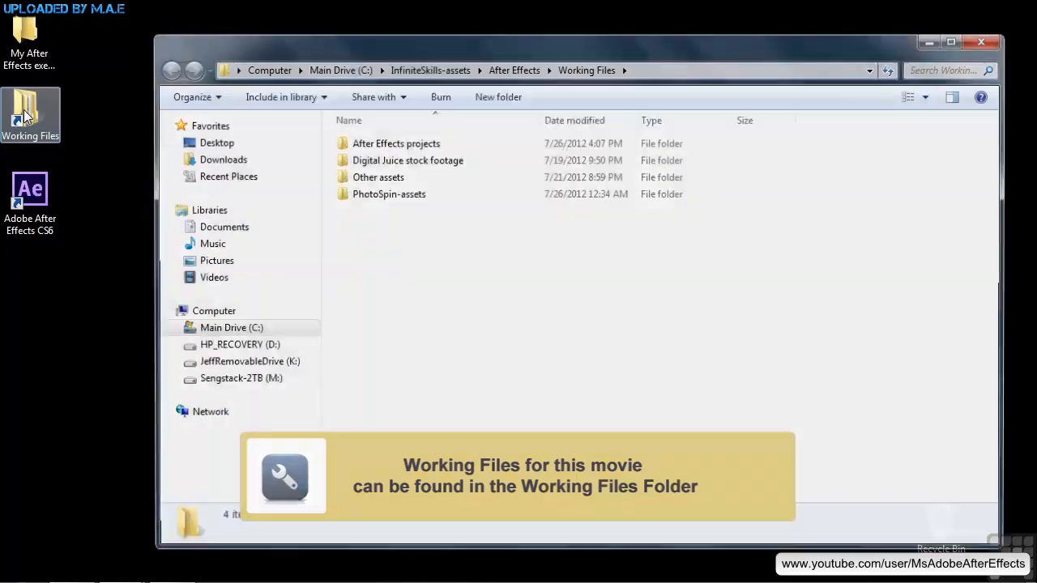
double_click(362, 143)
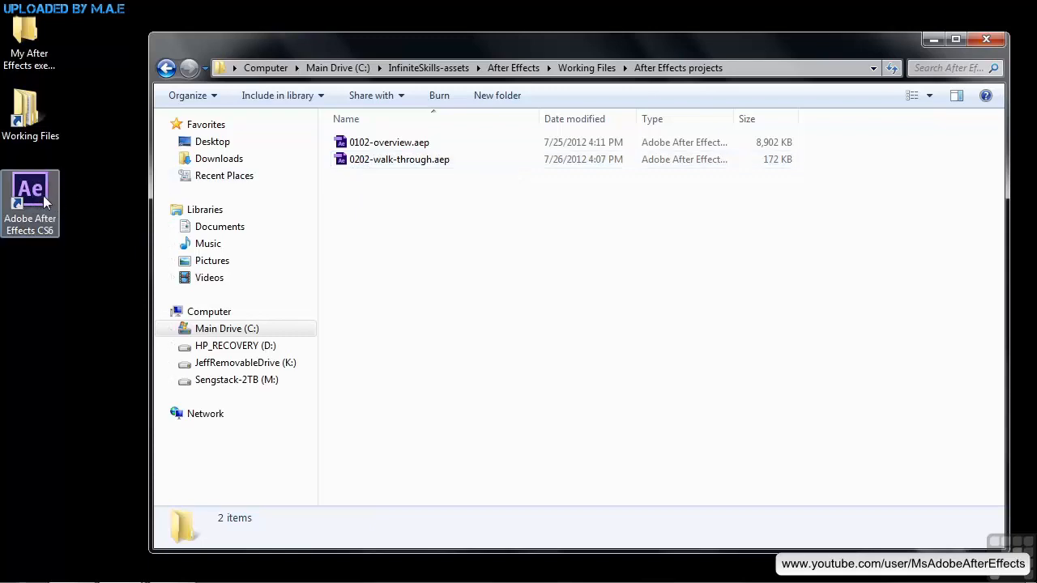
double_click(339, 161)
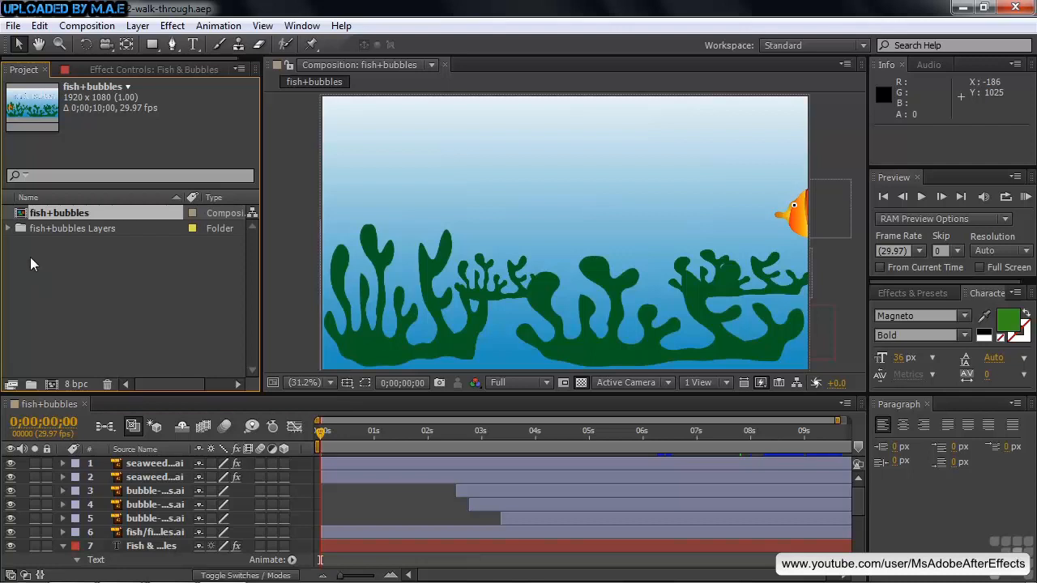
- Start replacing the bubble-1/fish+bubbles.ai footage with a file and browse the PhotoSpin-assets folder for fish+bubbles.ai, then cancel and collapse the layers folder
click(8, 229)
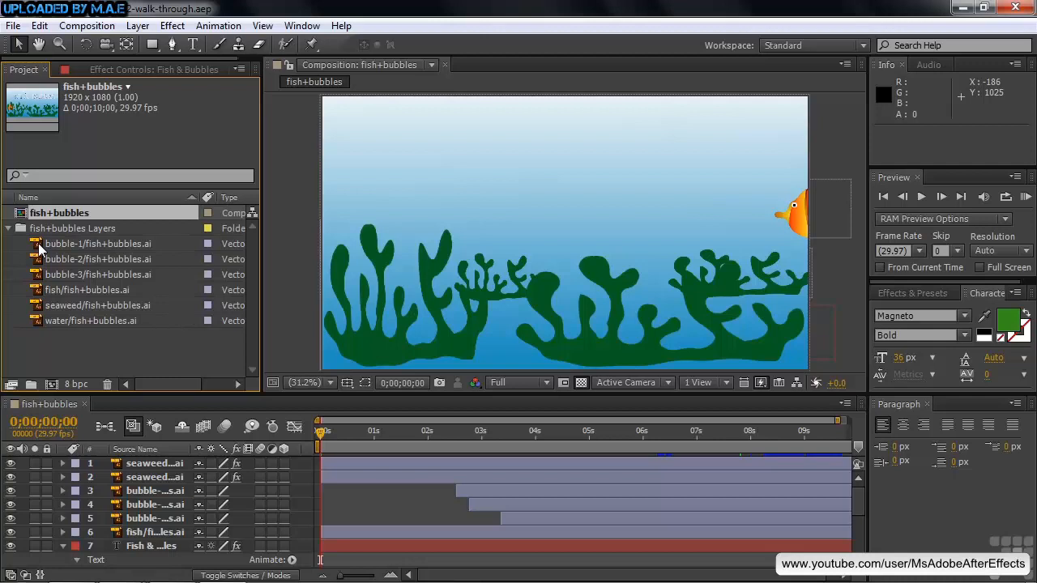
right_click(39, 250)
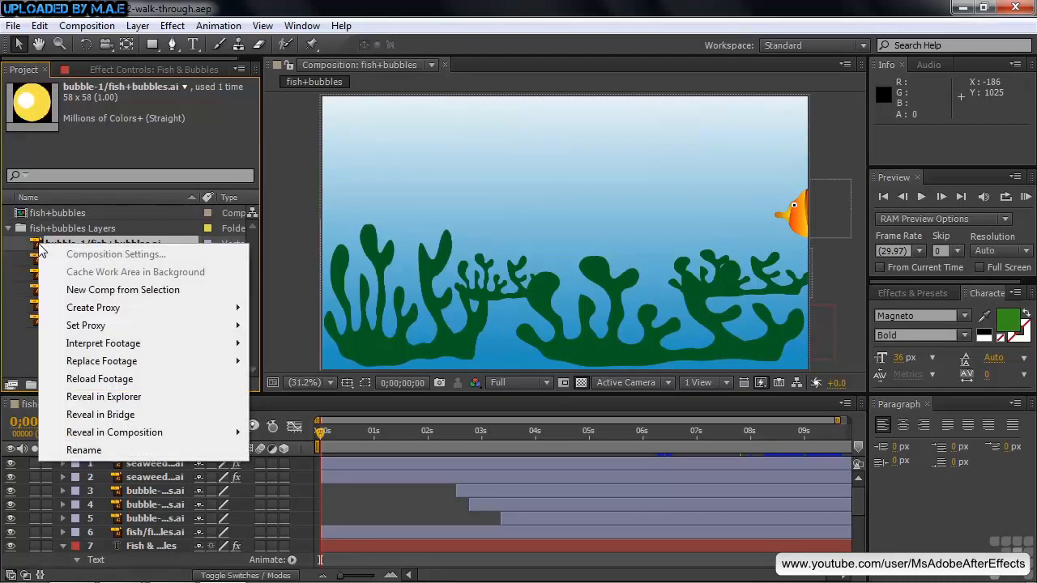
mouse_move(114, 363)
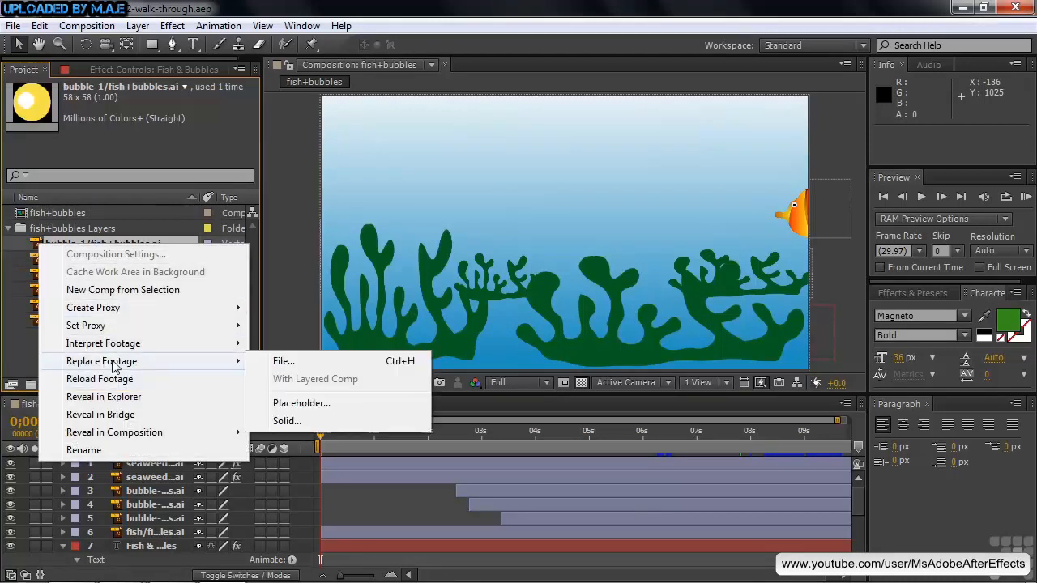
click(275, 362)
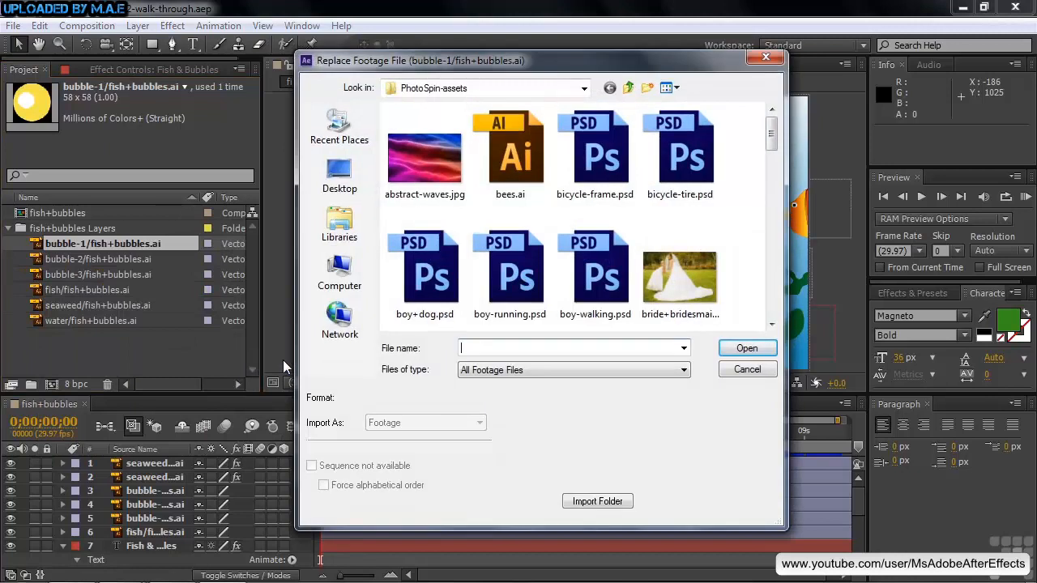
click(629, 88)
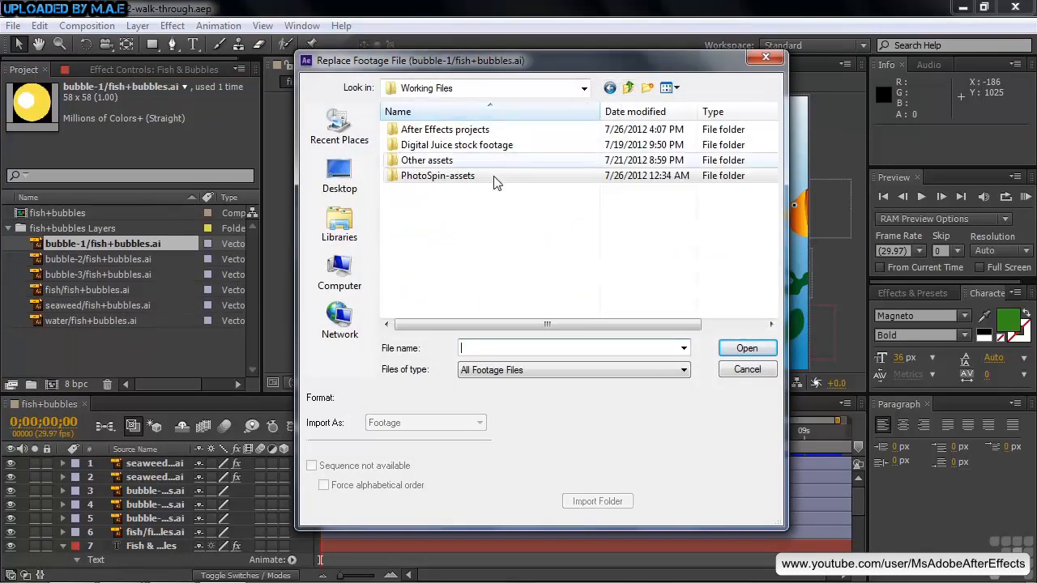
double_click(410, 176)
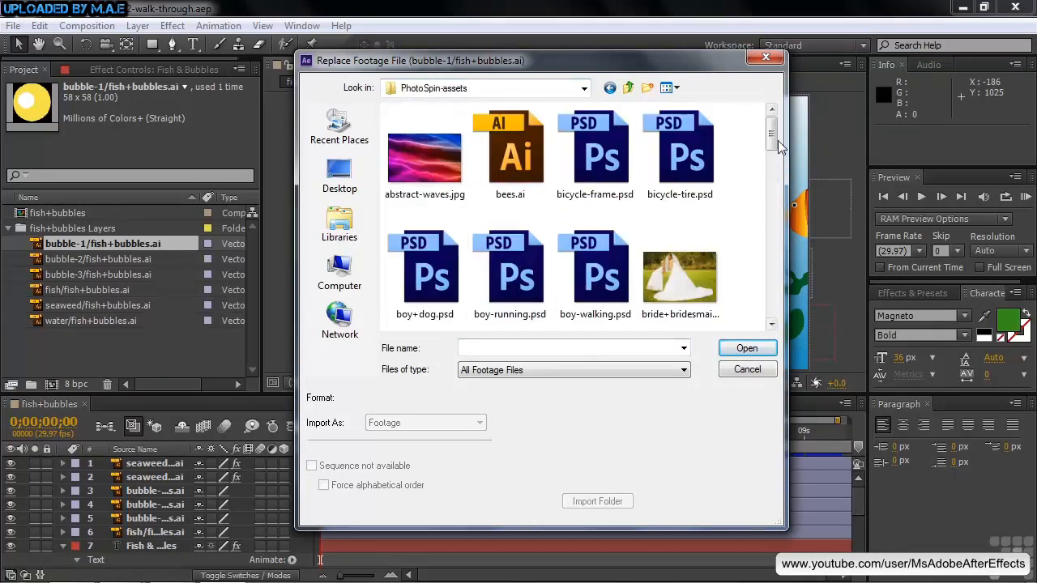
drag(778, 144, 781, 192)
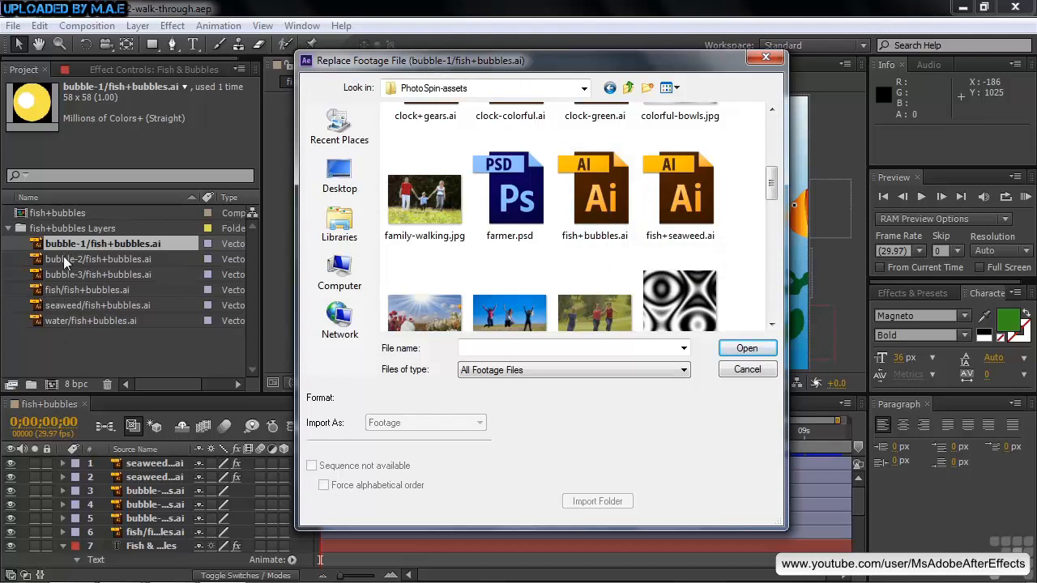
click(747, 368)
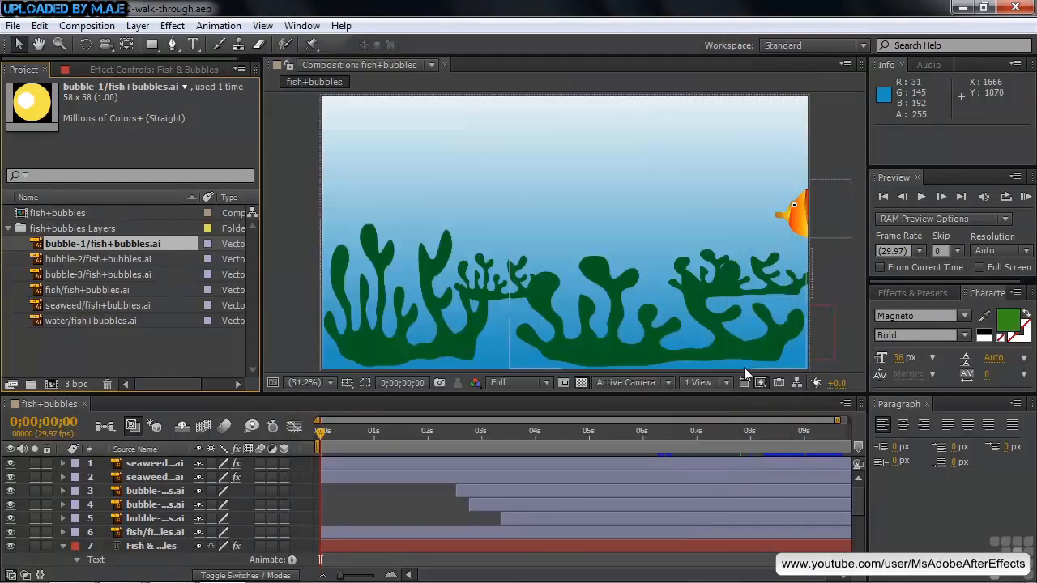
click(9, 230)
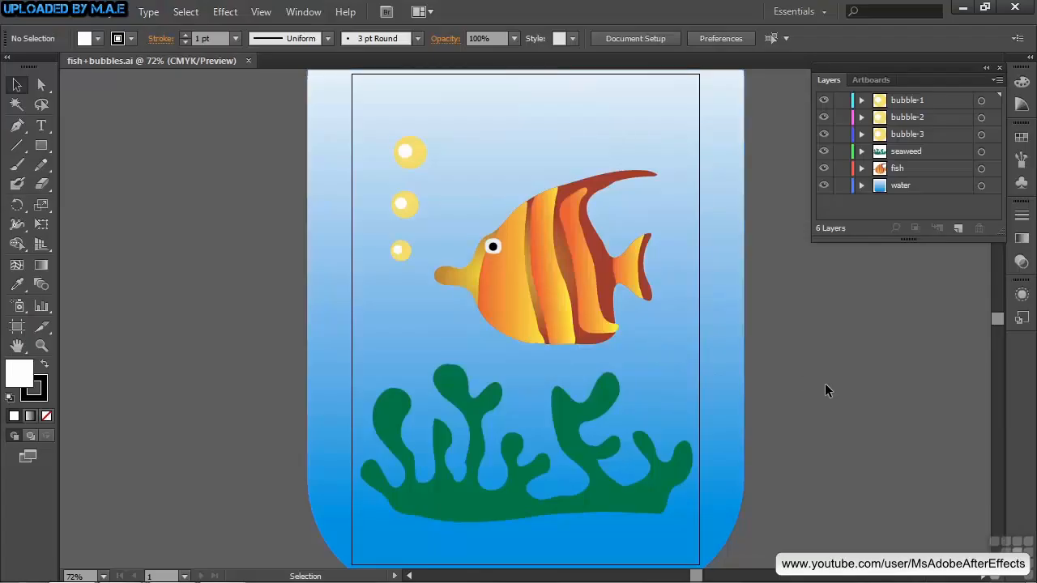
- Switch to Illustrator and examine the contents of the fish layer in fish+bubbles.ai
click(862, 168)
mouse_move(994, 140)
mouse_down()
mouse_move(999, 215)
mouse_move(990, 130)
mouse_up()
click(861, 168)
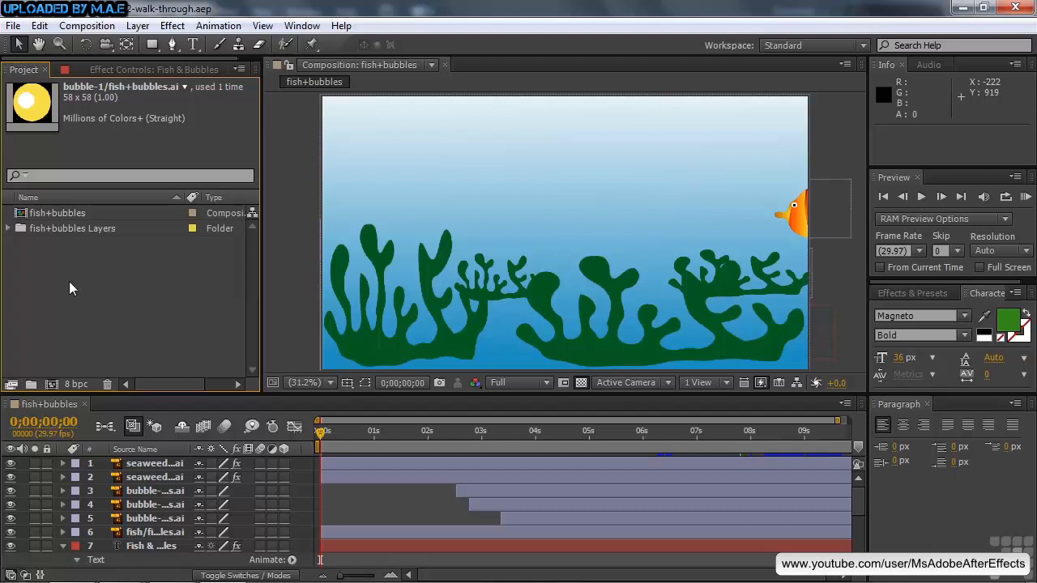
- In After Effects, expand the fish+bubbles Layers folder to inspect its seaweed footage, and collapse text layer 7 in the timeline
click(9, 230)
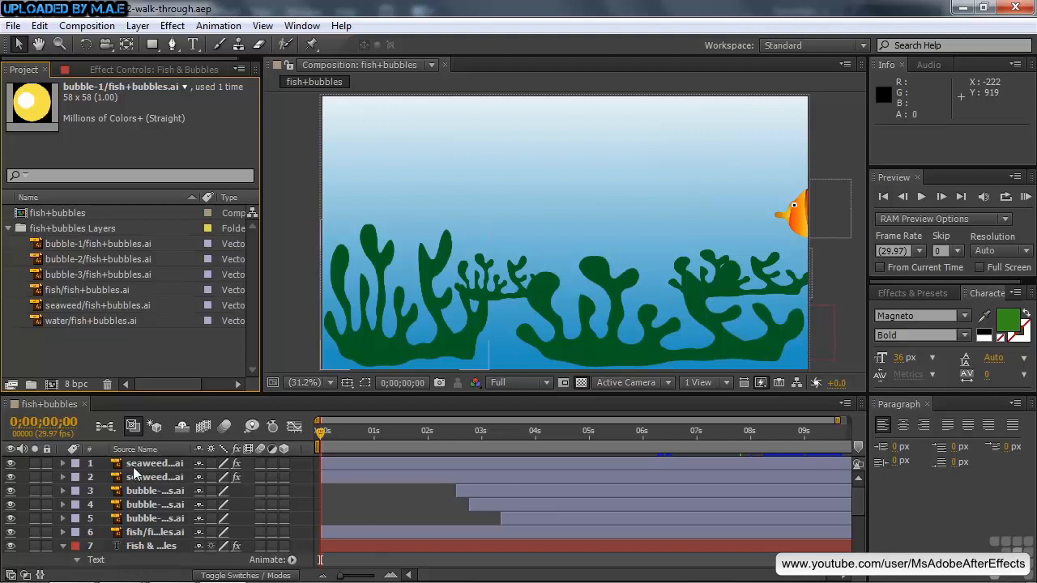
click(62, 546)
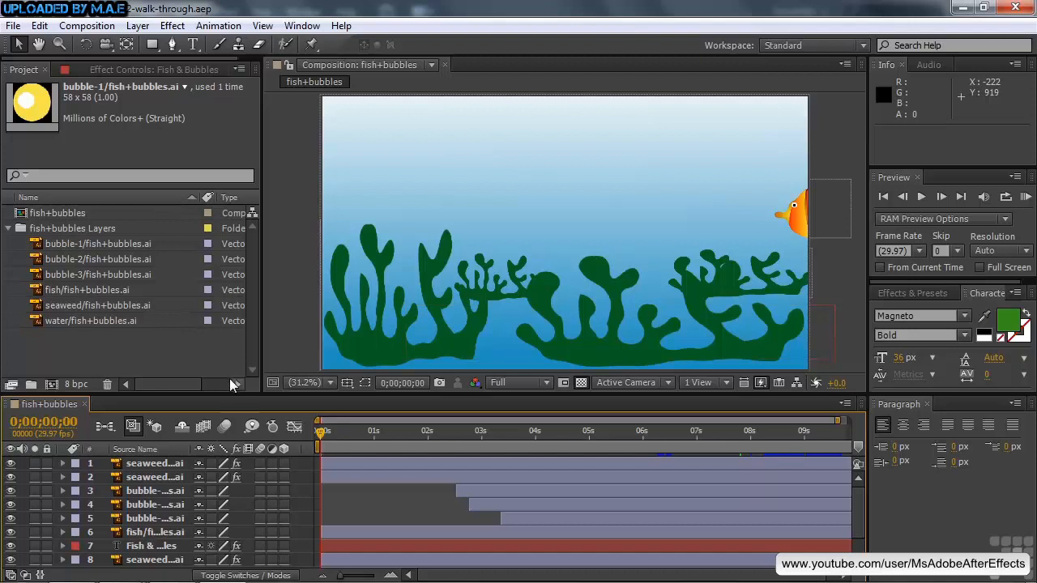
click(69, 306)
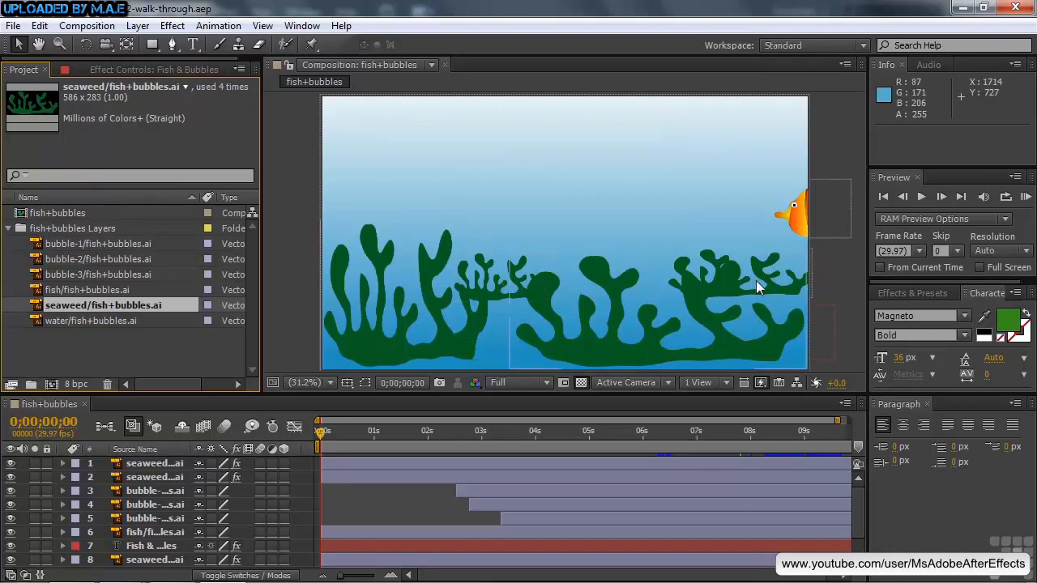
- Select the four seaweed layers 1, 2, 8 and 9 in the timeline and reveal their Scale properties
click(130, 462)
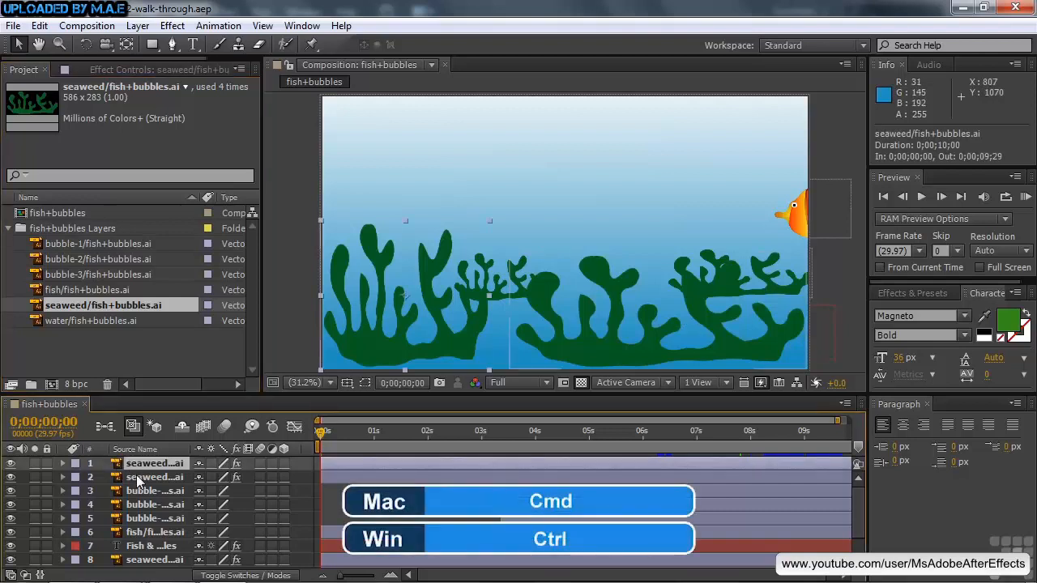
ctrl+click(136, 477)
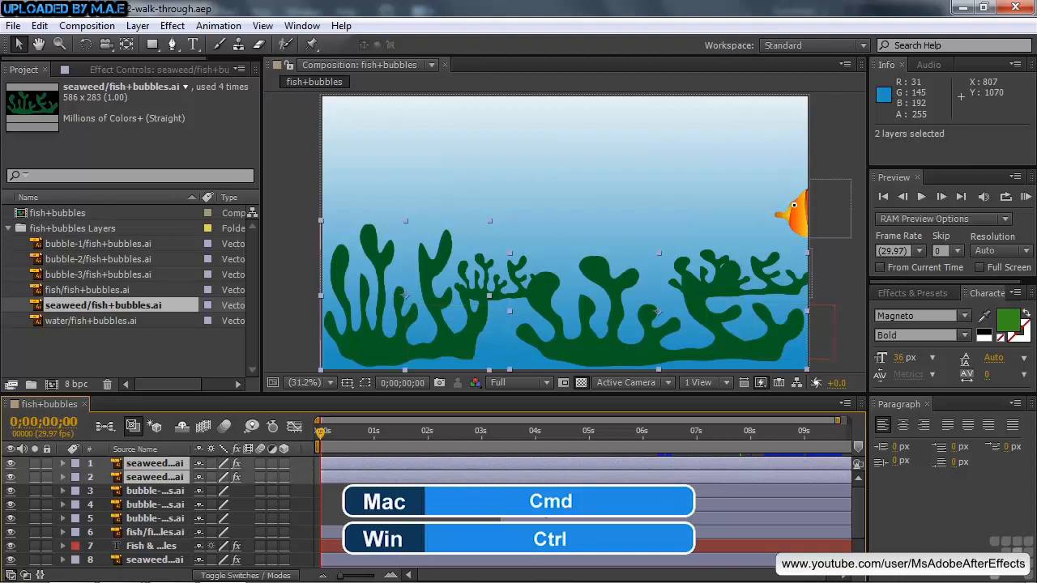
scroll(853, 518, down, 2)
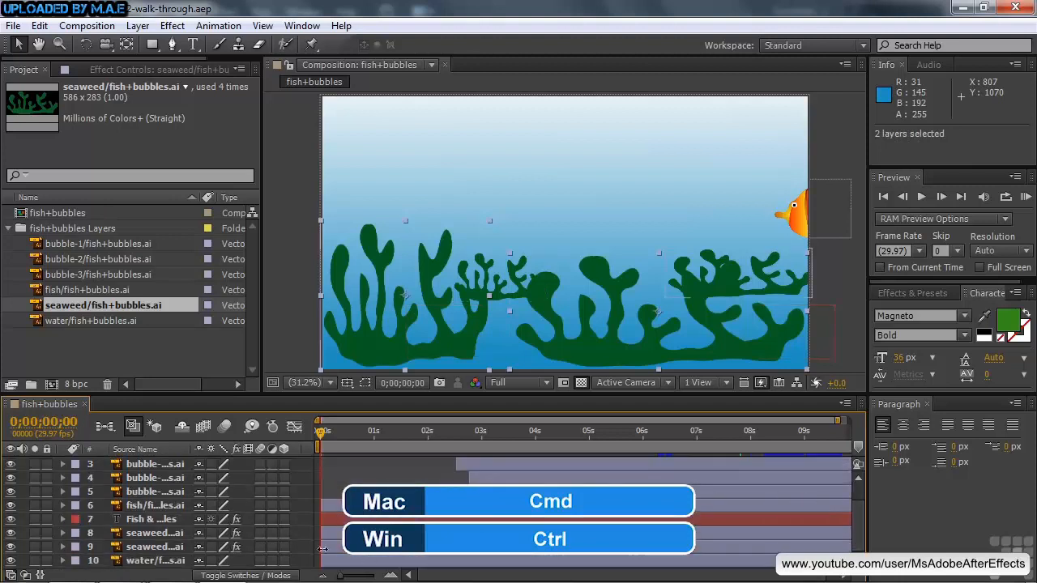
ctrl+click(150, 537)
ctrl+click(151, 549)
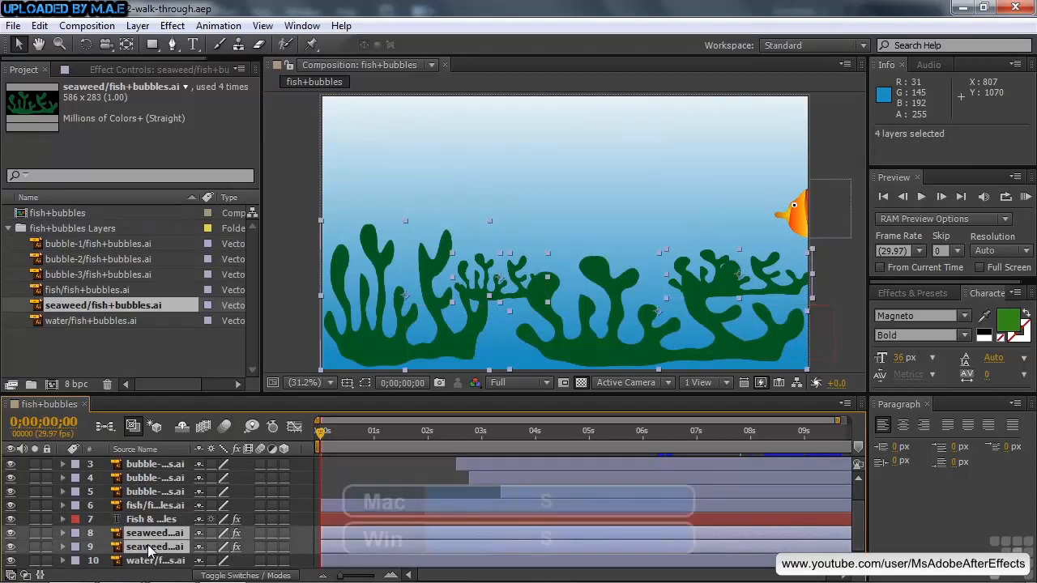
key(s)
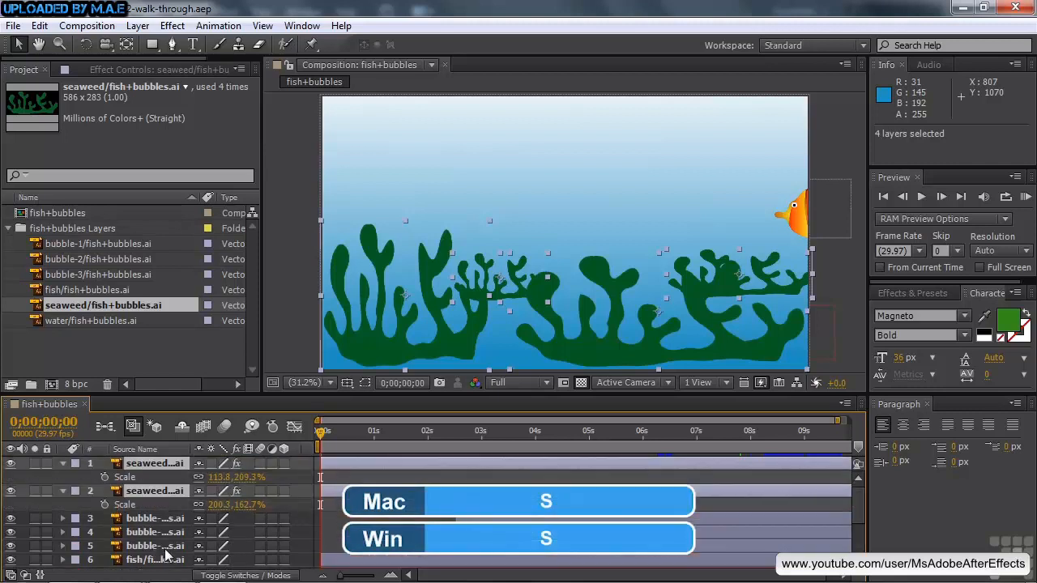
- Select seaweed layers 1, 8 and 9 one at a time to compare their scale and placement in the composition
click(246, 491)
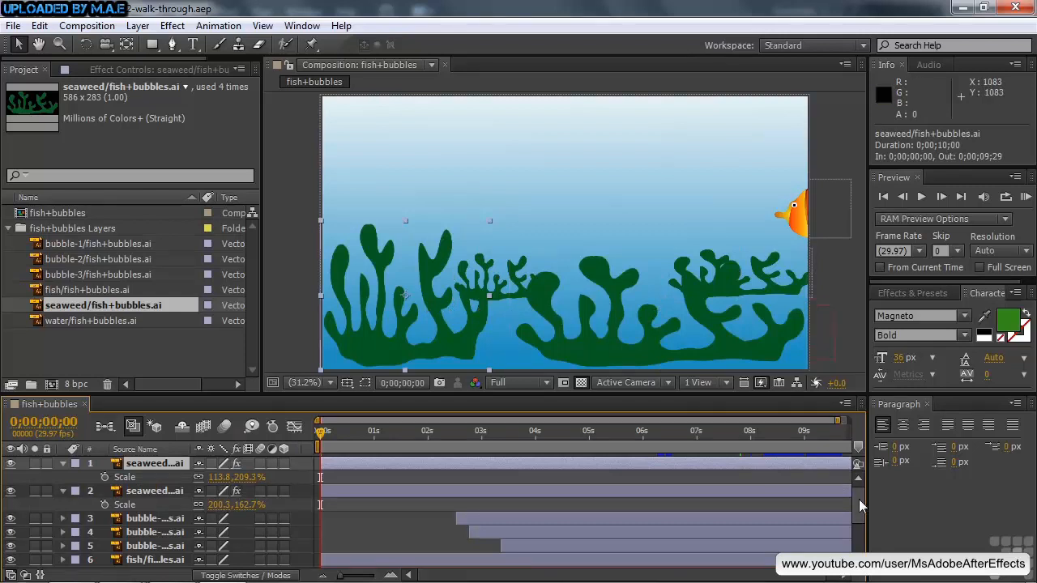
drag(860, 505, 853, 528)
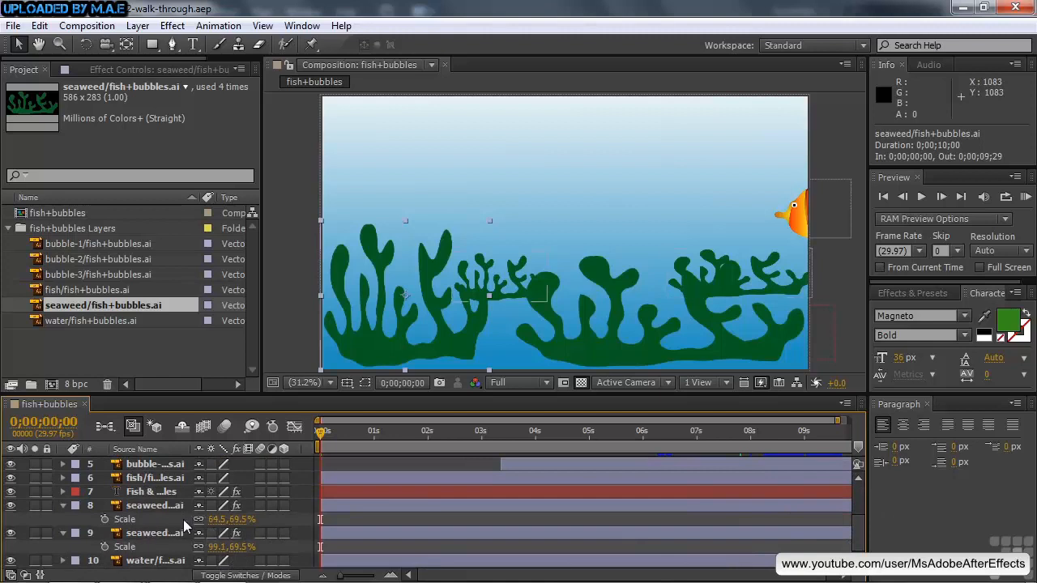
click(162, 507)
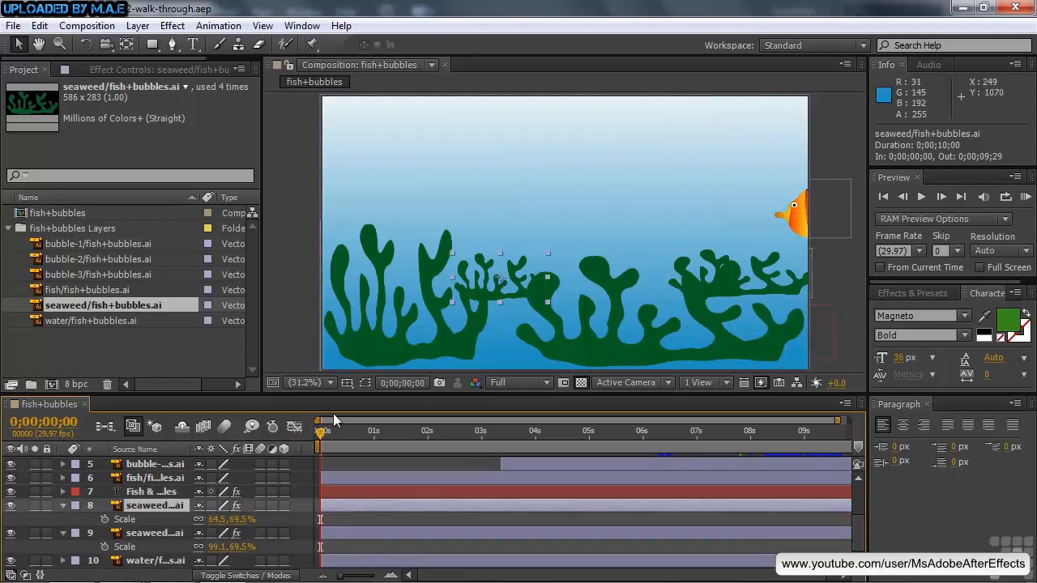
click(154, 533)
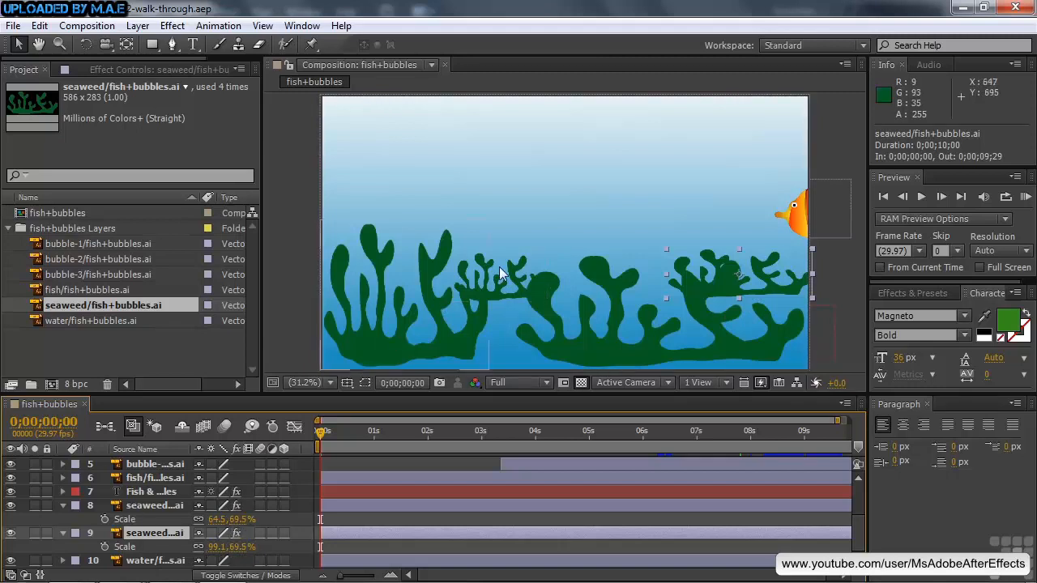
- Preview the composition at 0;00;01;22 and examine the stacking of the water layer and background seaweed layers 9 and 8
click(445, 433)
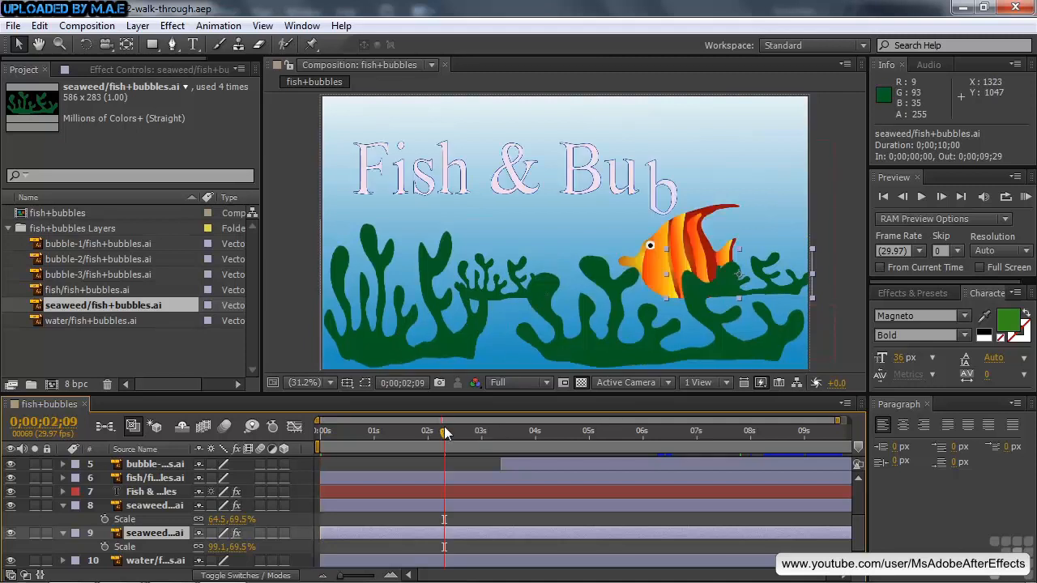
drag(443, 431, 412, 439)
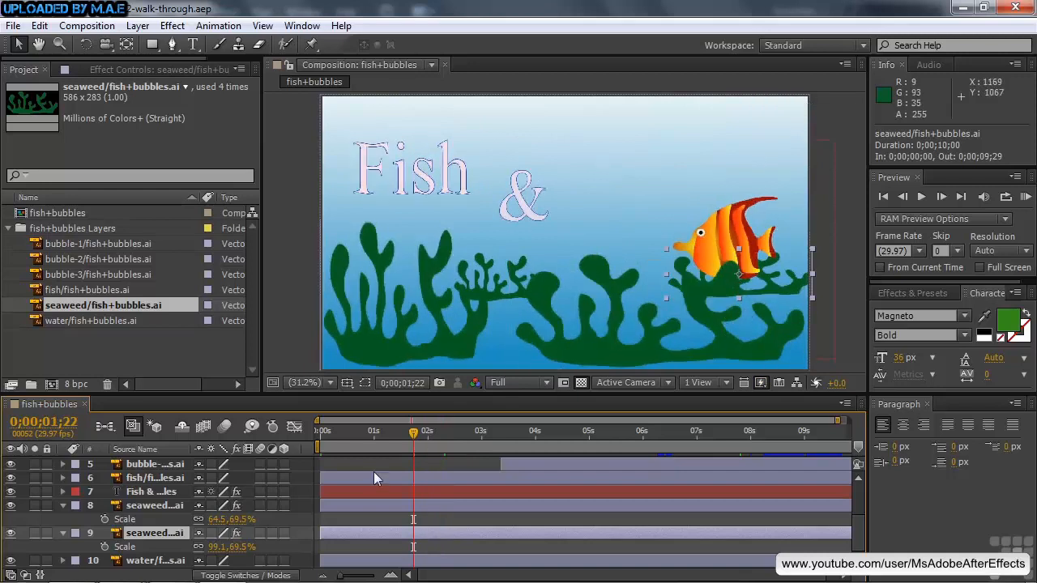
click(152, 561)
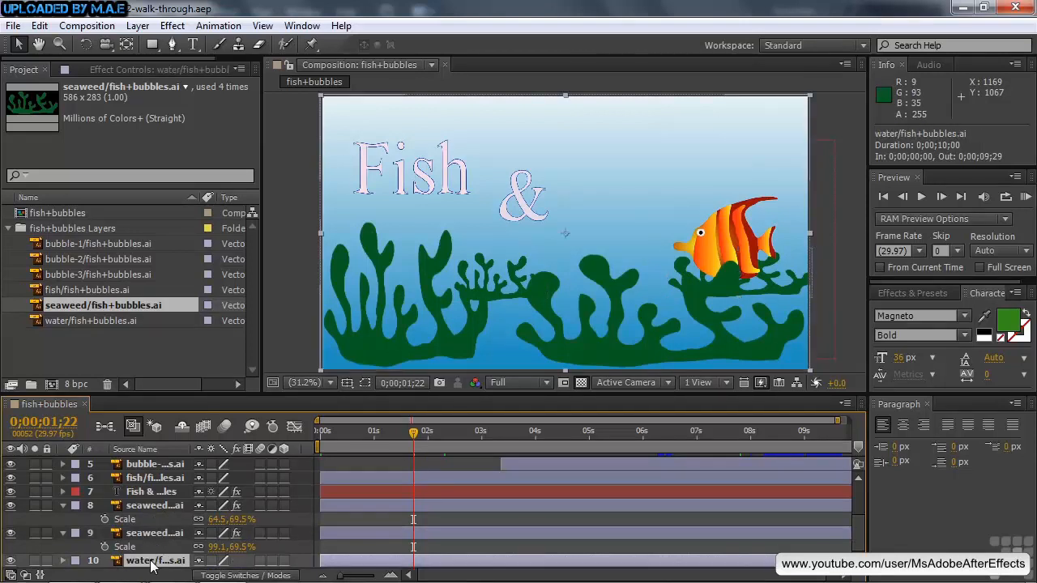
click(152, 535)
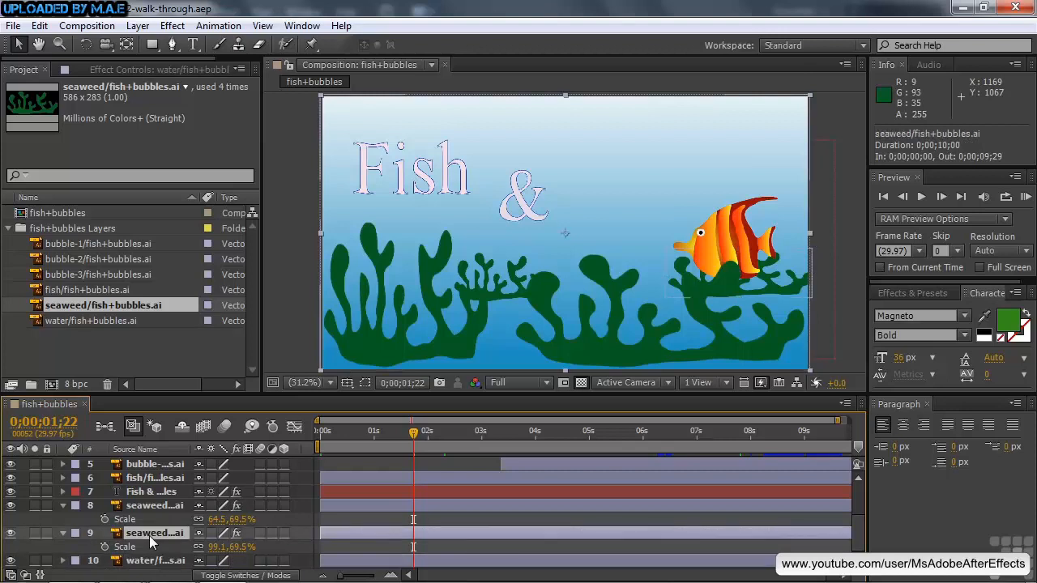
click(150, 508)
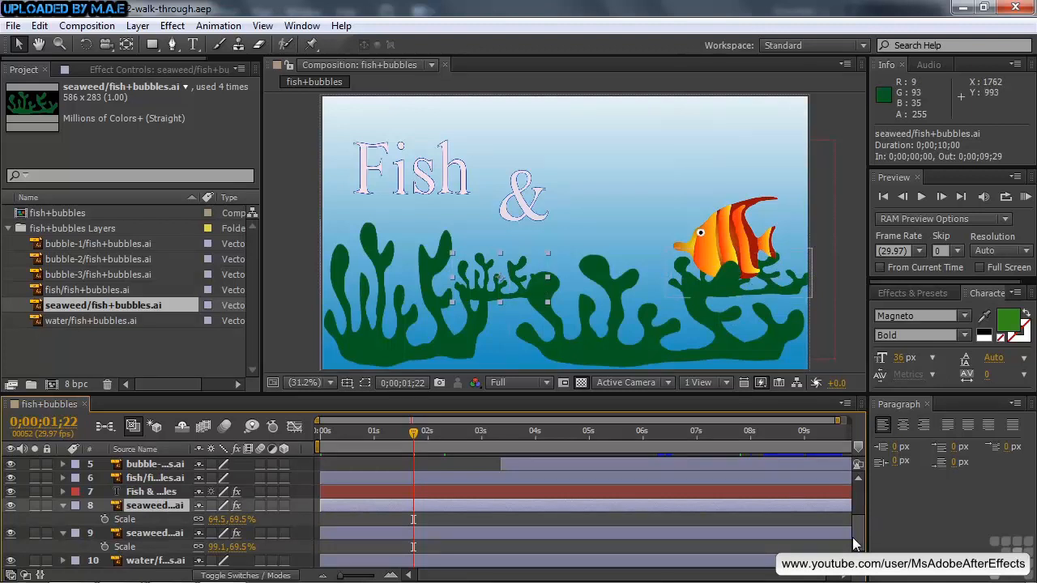
- Collapse the Scale properties of seaweed layers 1 and 2 in the timeline
scroll(858, 518, up, 2)
scroll(858, 524, up, 3)
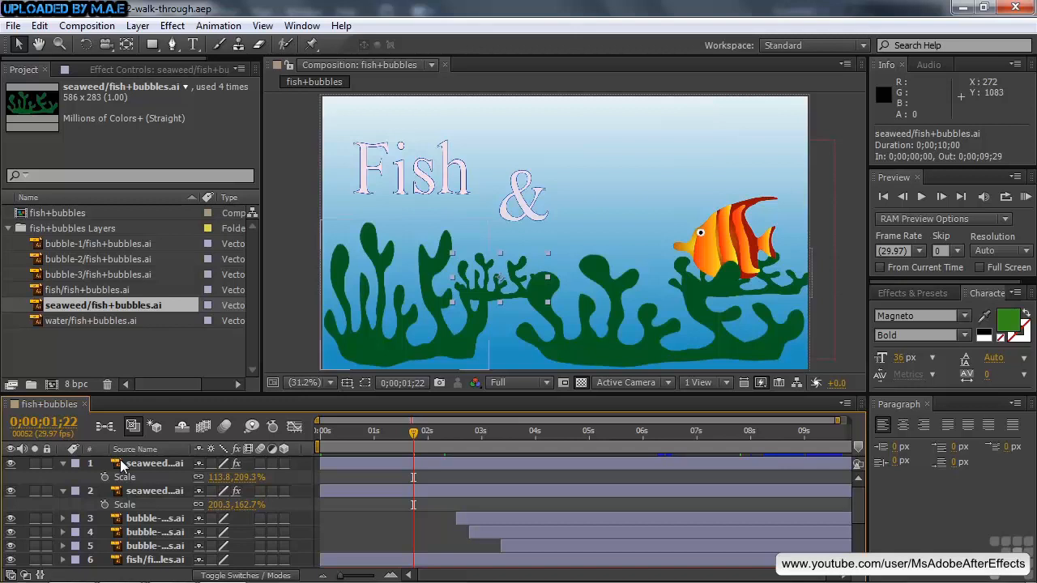
click(63, 463)
click(64, 476)
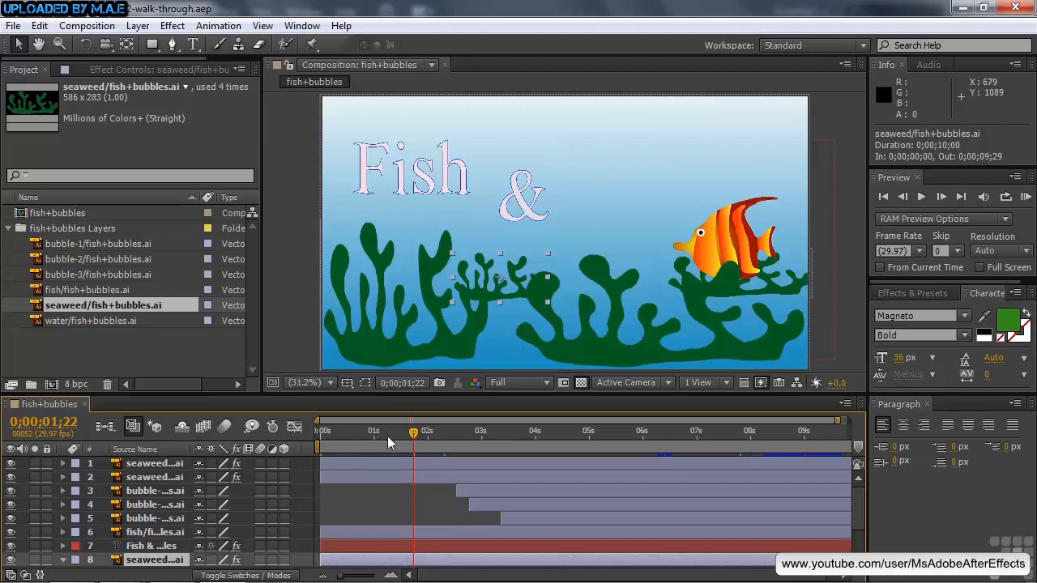
- View the animation at 0;00;03;23 and 0;00;03;18, and reveal the Position keyframes of bubble layer 3
drag(414, 438, 522, 455)
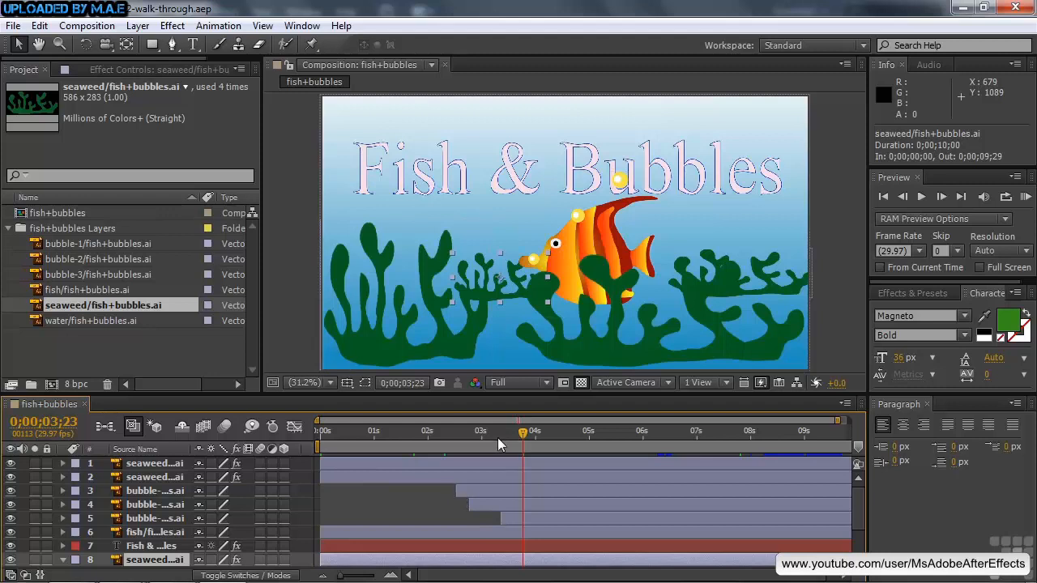
drag(527, 431, 517, 467)
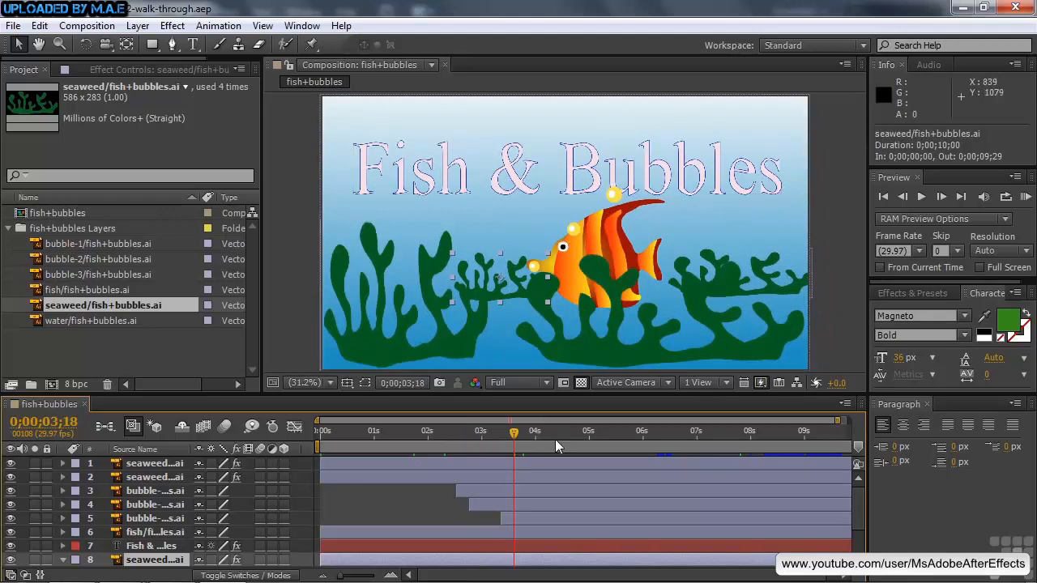
click(135, 492)
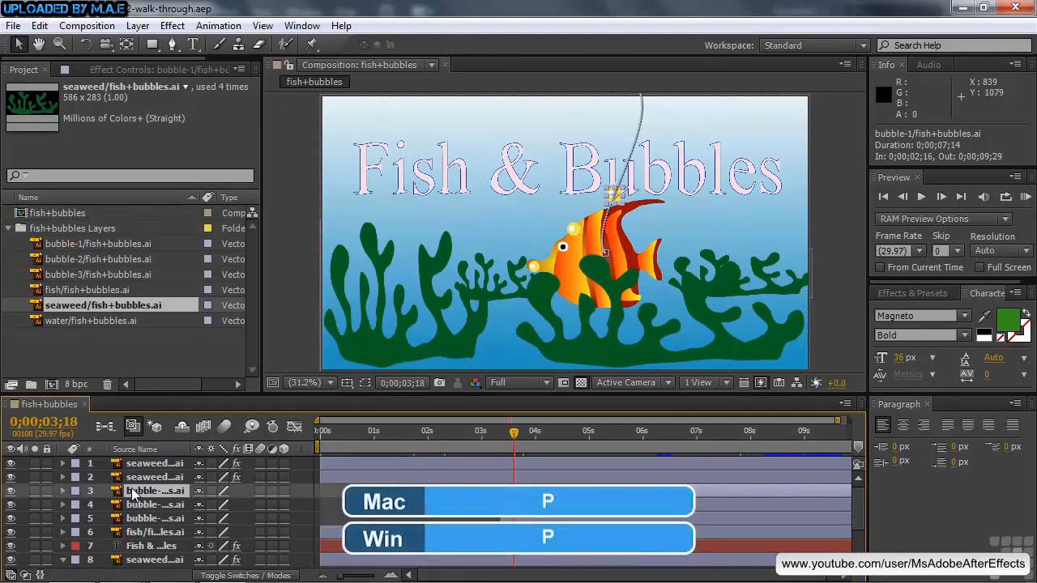
key(p)
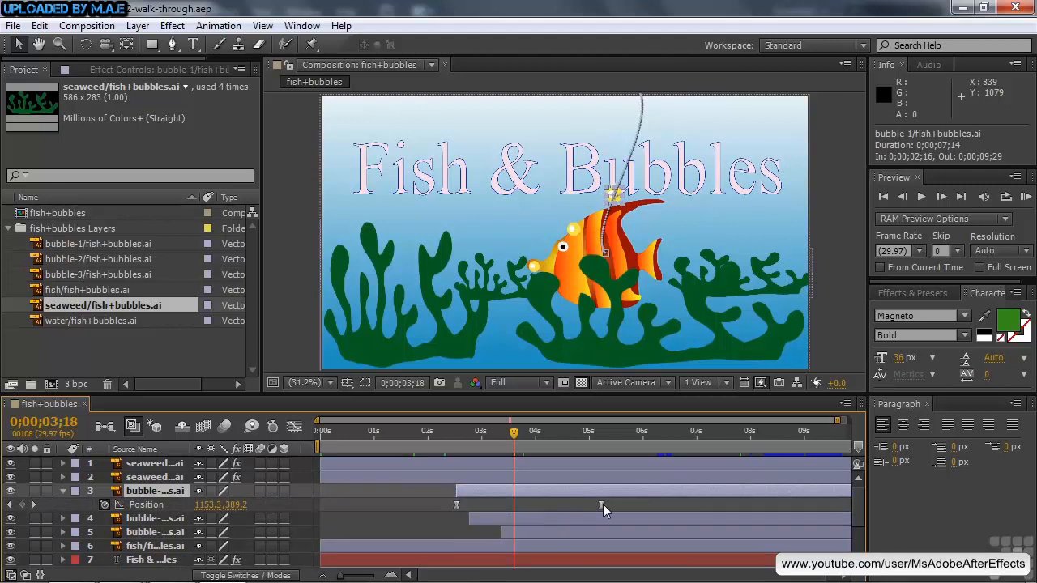
mouse_move(603, 507)
mouse_move(458, 508)
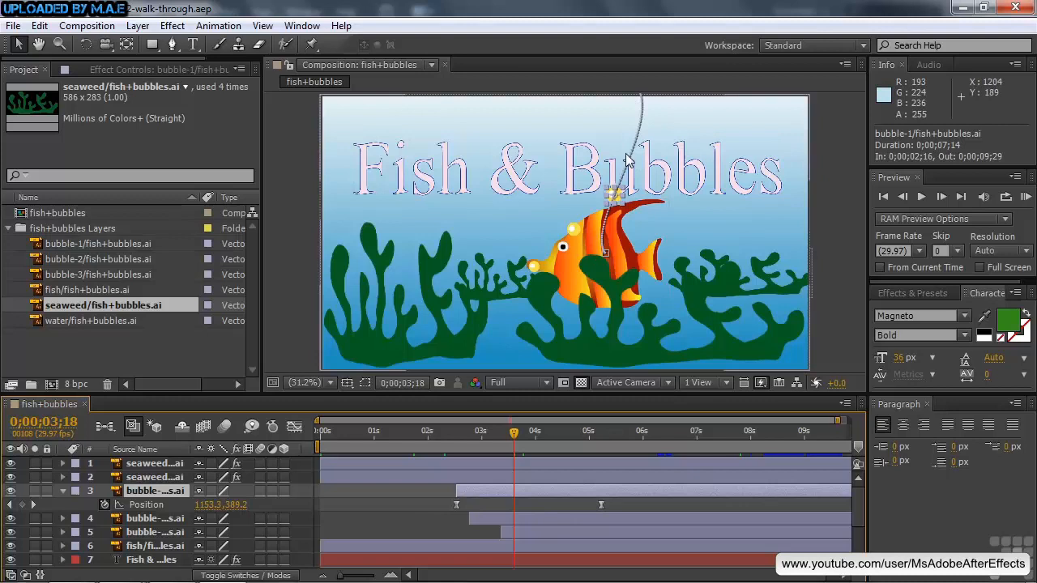
- Slightly reshape bubble layer 3's motion path using the curve handles at both ends, and view it at 0;00;02;20
click(606, 253)
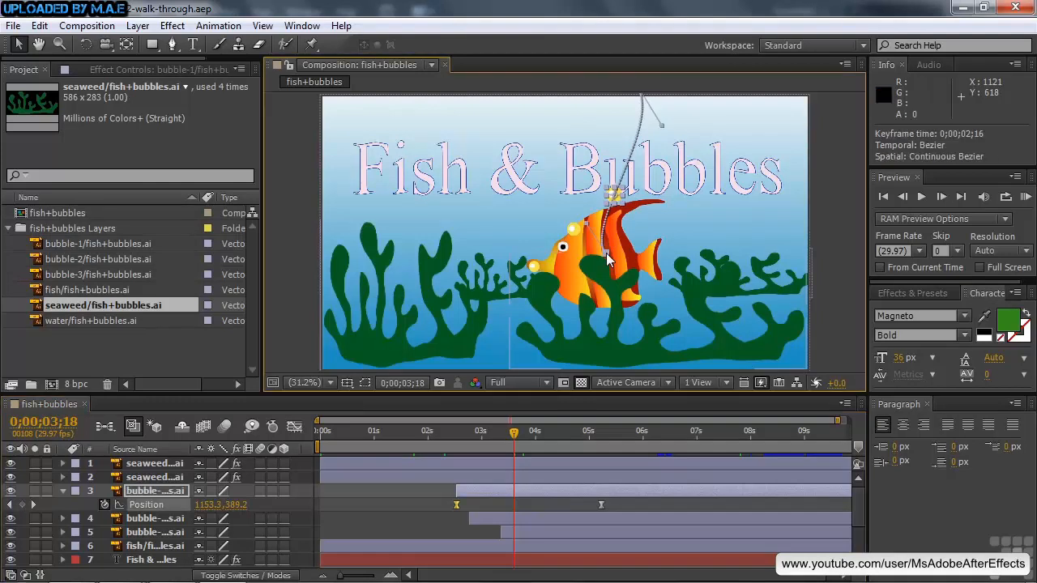
drag(588, 233, 585, 229)
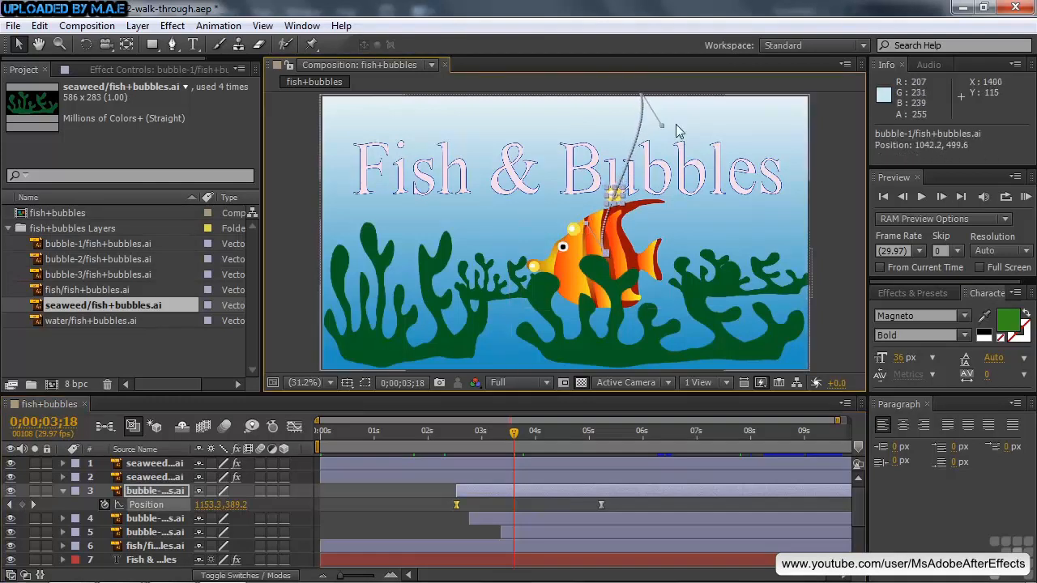
drag(662, 125, 659, 132)
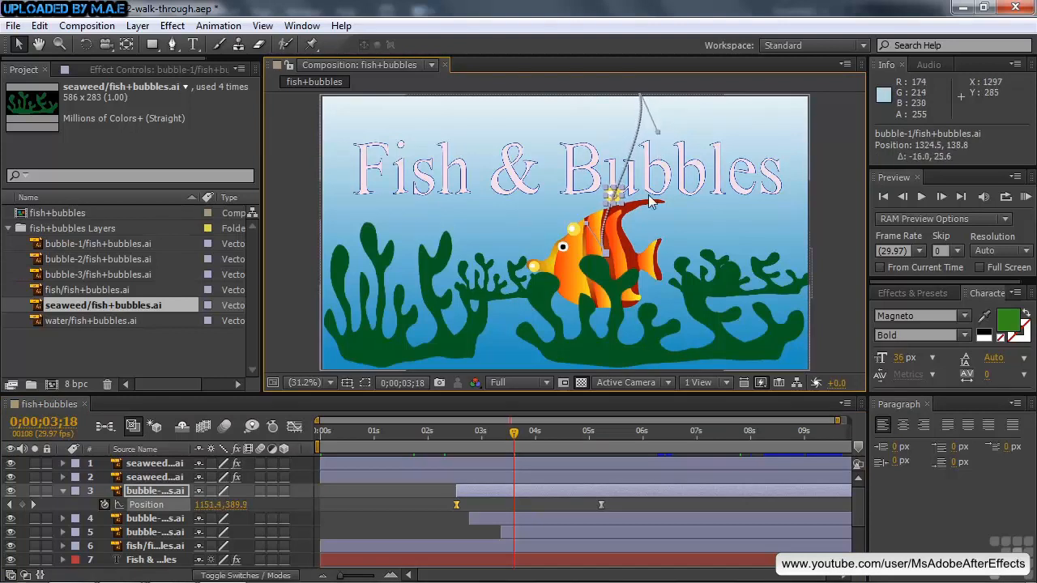
drag(513, 433, 465, 445)
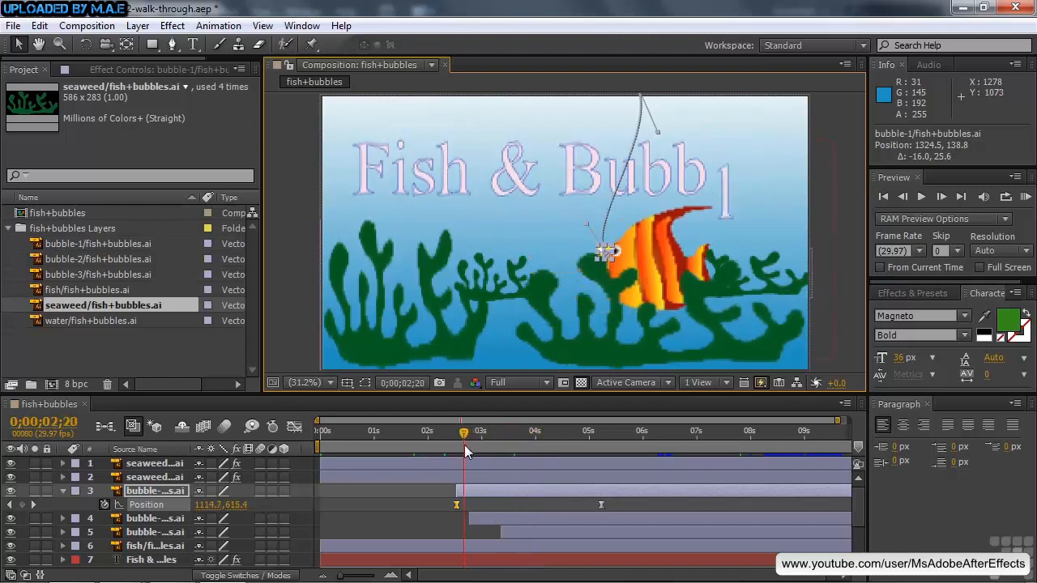
- Reveal the Wave Warp effect on seaweed layer 1, show its settings, and preview the seaweed's movement
click(136, 465)
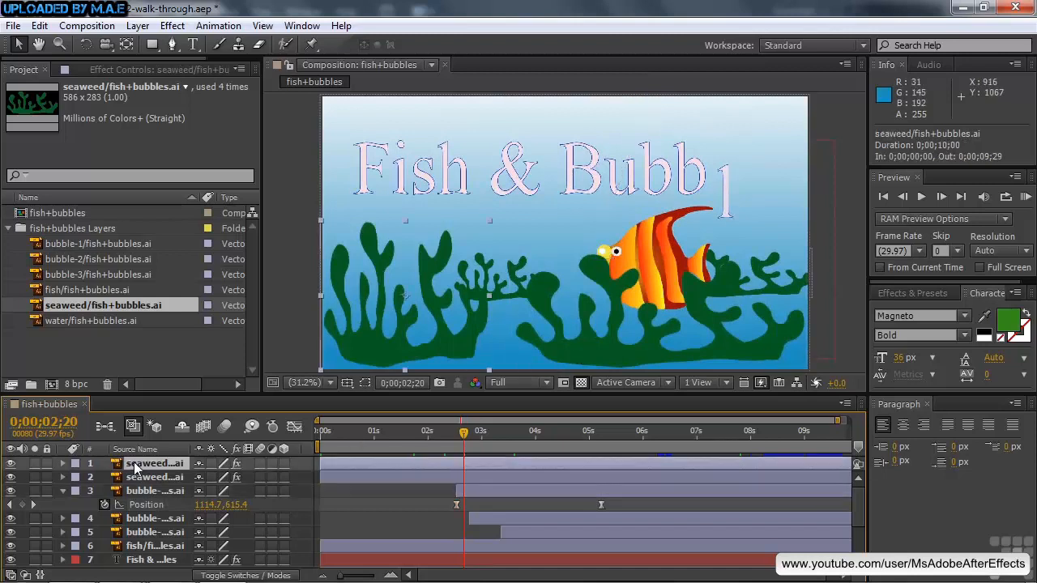
key(e)
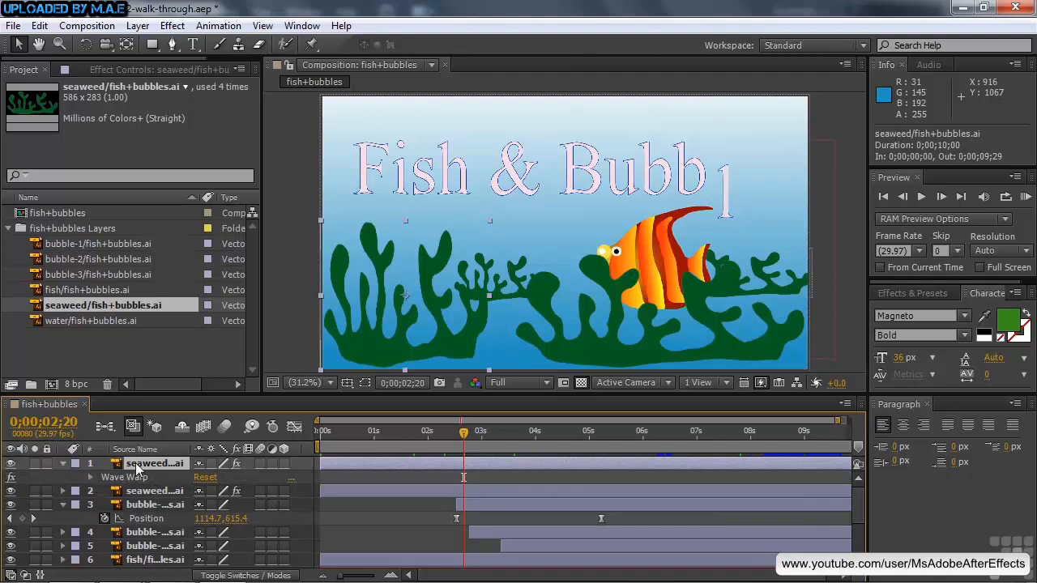
click(123, 69)
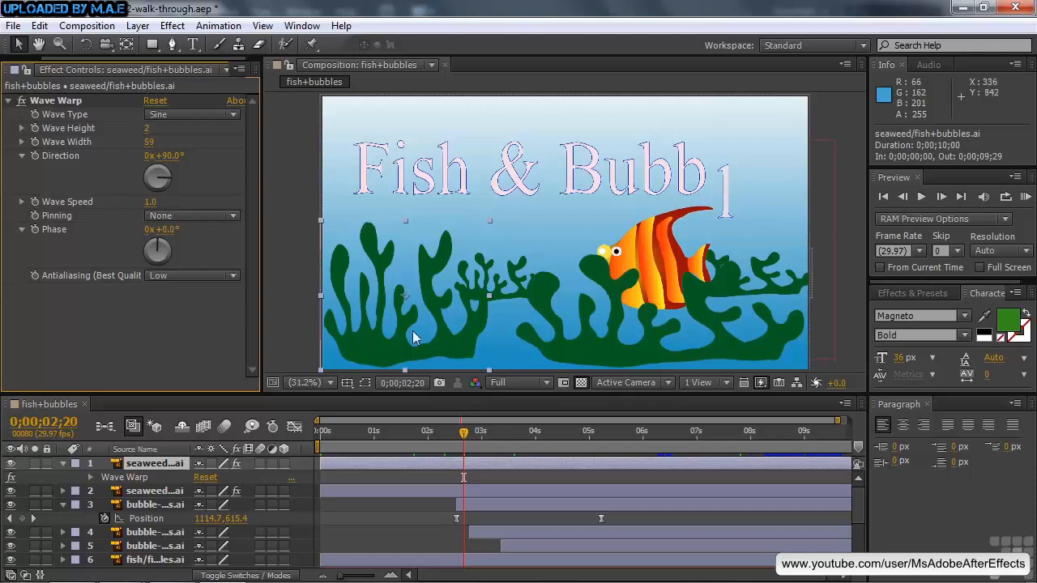
drag(464, 434, 477, 435)
key(space)
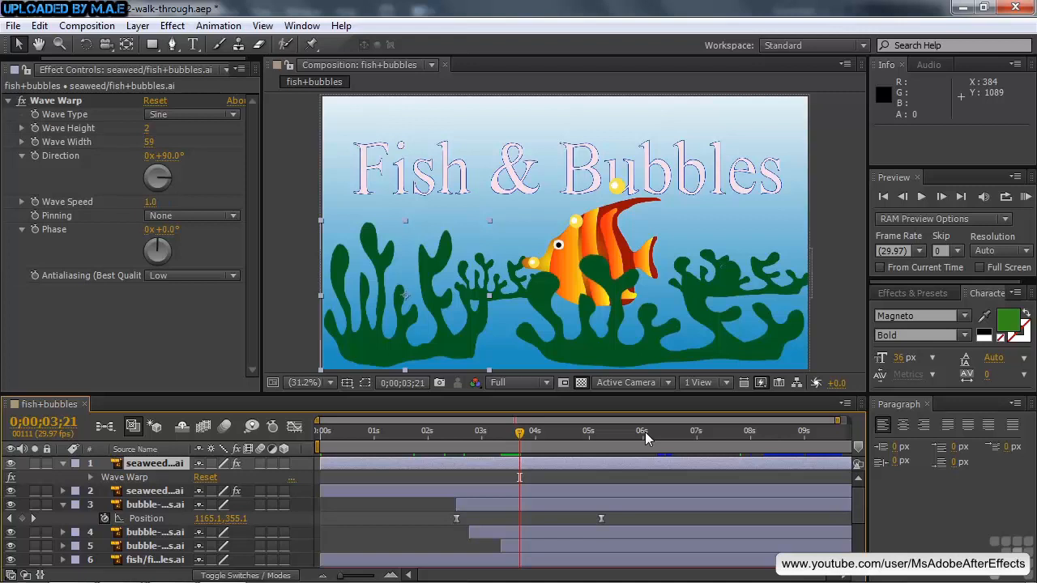
- Return the playhead to 0;00;00;00 and collapse the revealed properties of bubble layer 3 and seaweed layer 1
drag(519, 432, 322, 460)
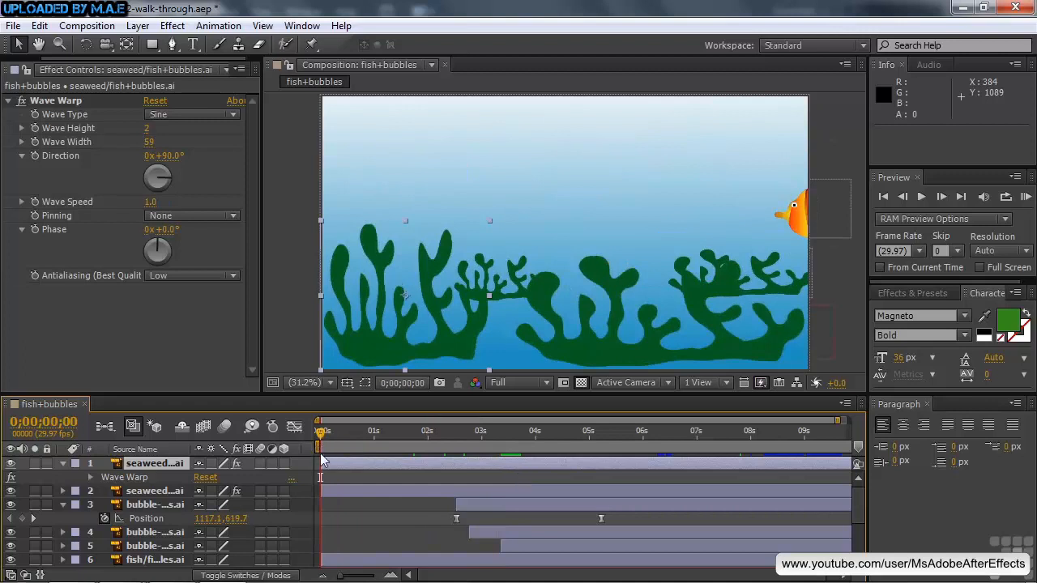
click(64, 504)
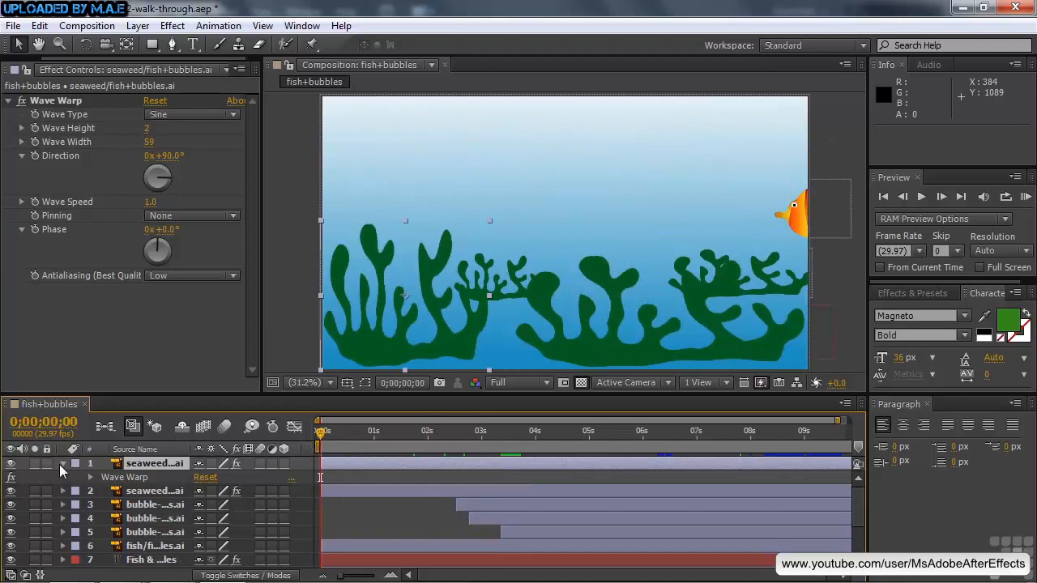
click(61, 463)
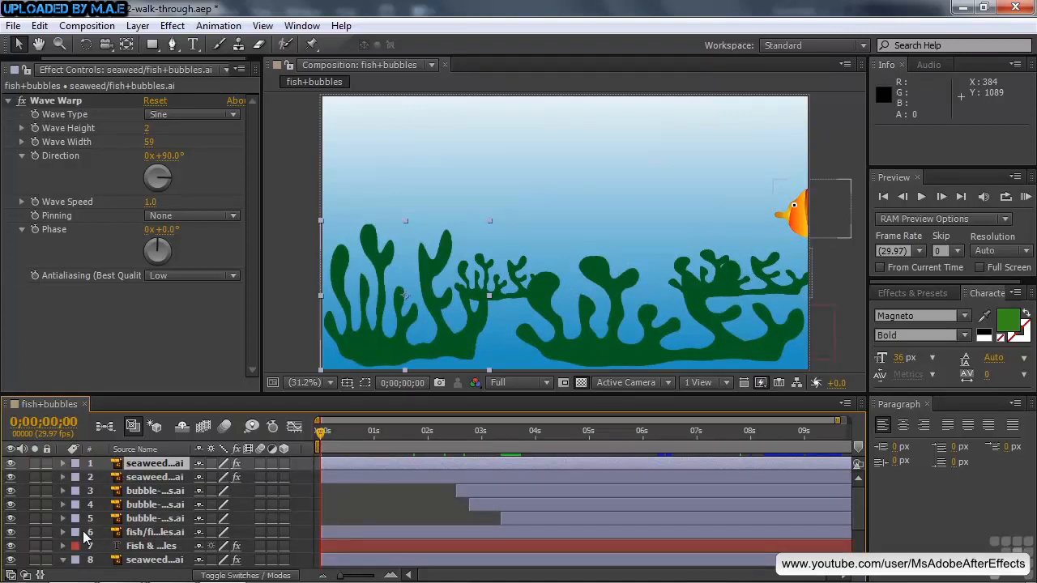
- Reveal the Position and Scale keyframes of fish layer 6 and examine them along the timeline
click(125, 532)
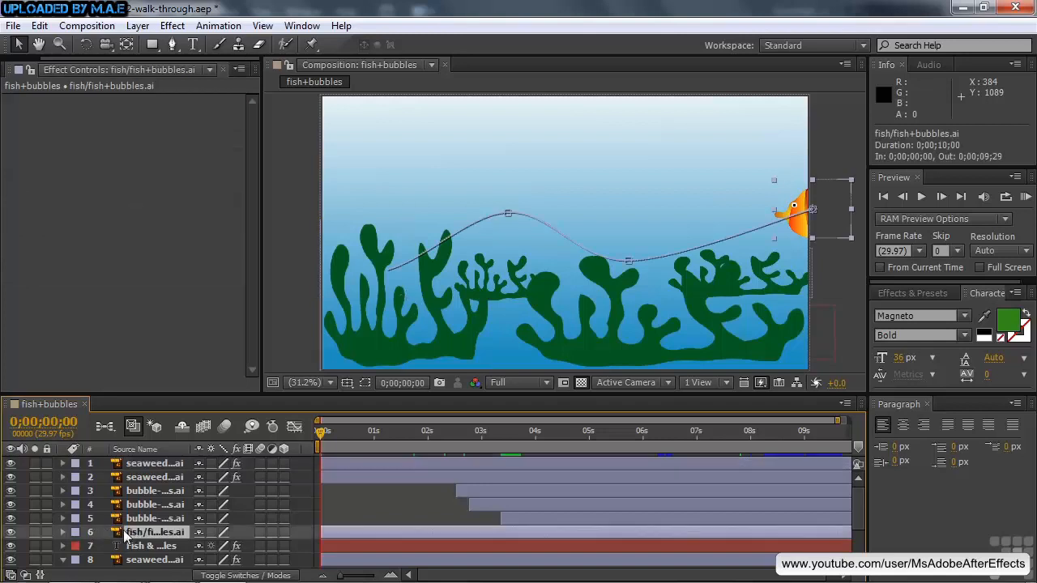
key(u)
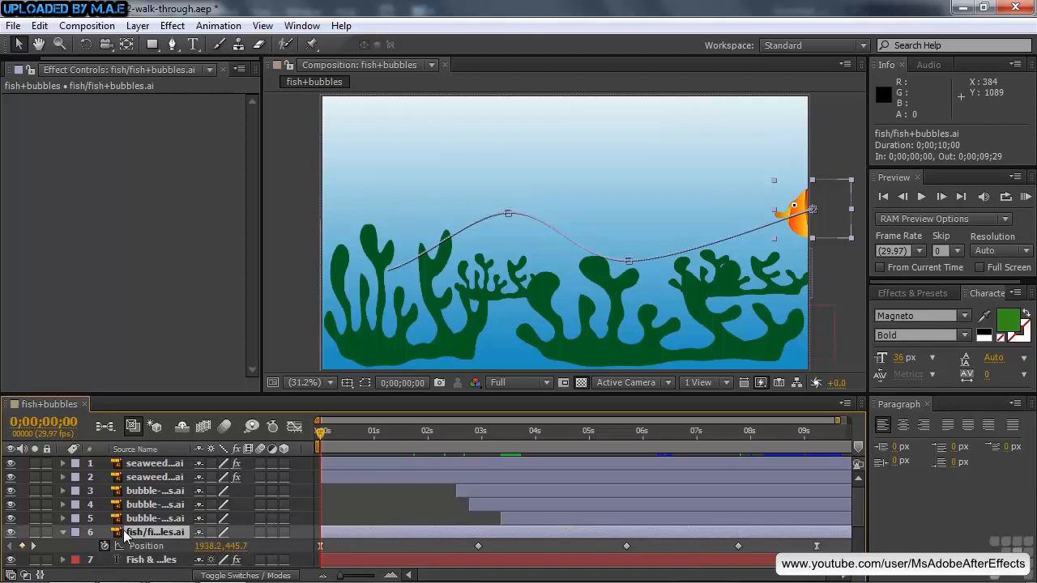
key(shift+s)
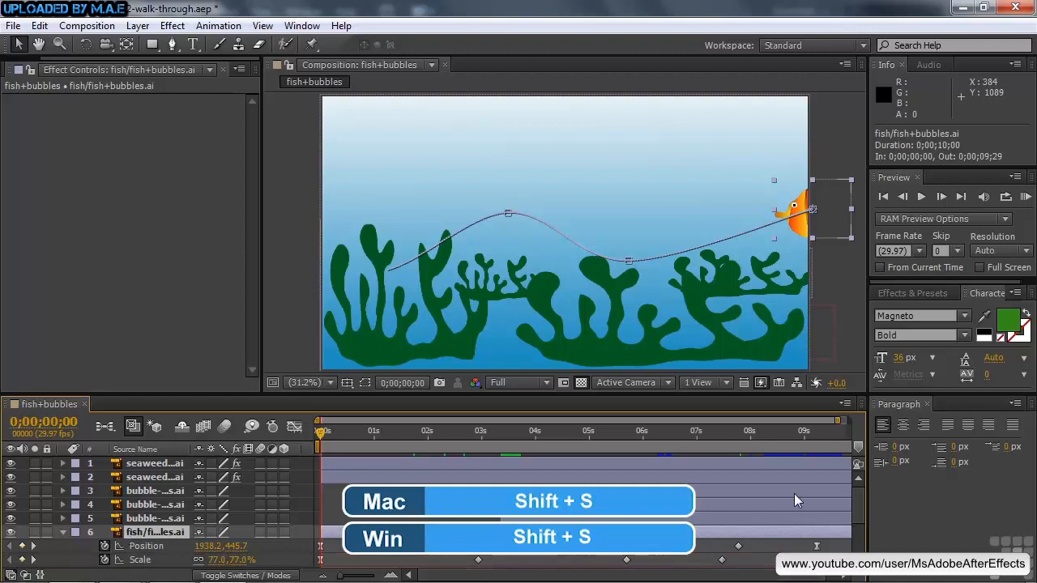
scroll(858, 509, down, 3)
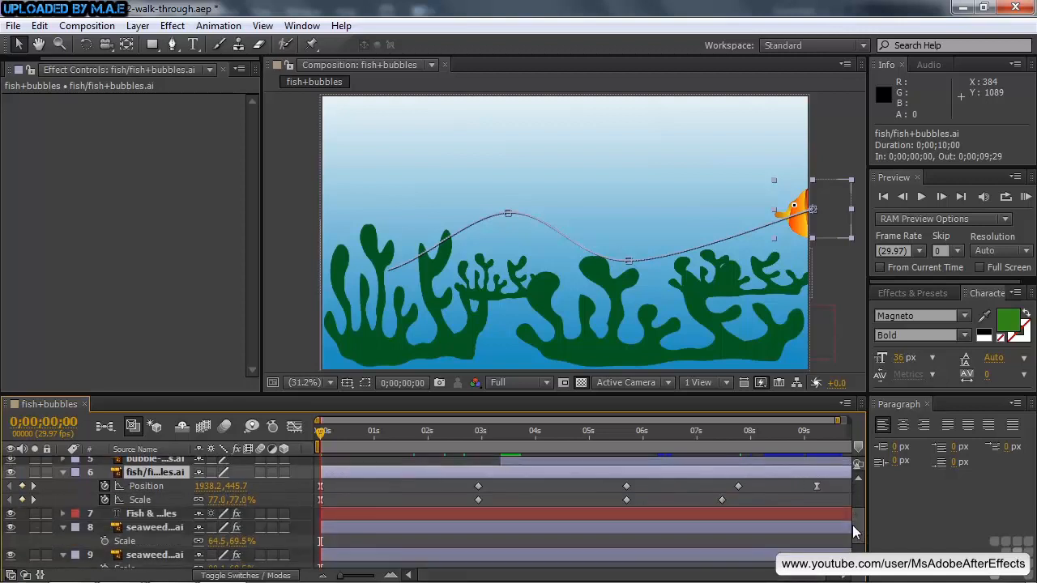
scroll(853, 525, up, 1)
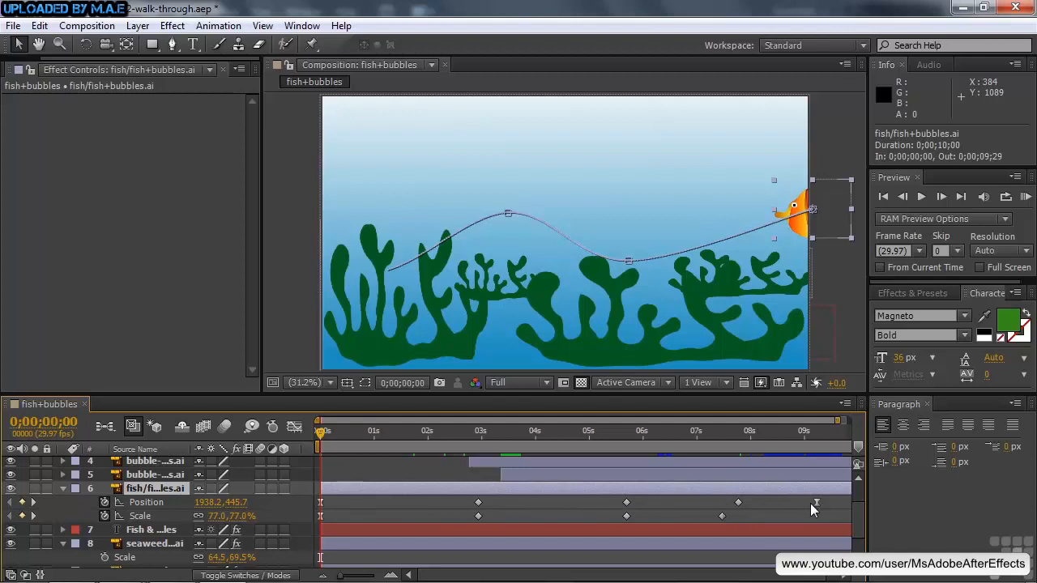
mouse_move(817, 502)
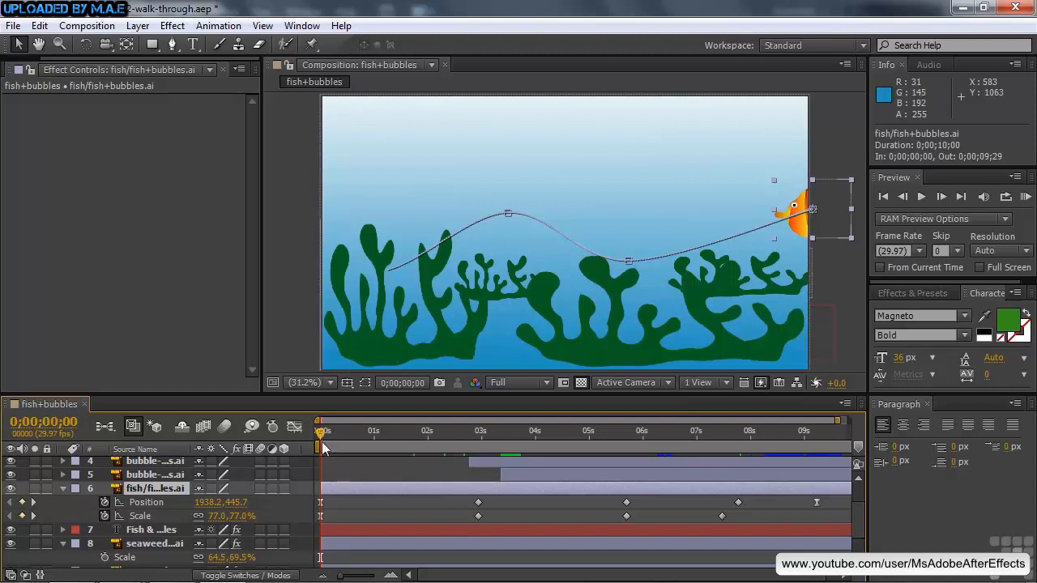
- Scrub the fish's animation to 0;00;00;26 and select its three middle Position keyframes one by one to match them to the motion path
drag(322, 433, 341, 432)
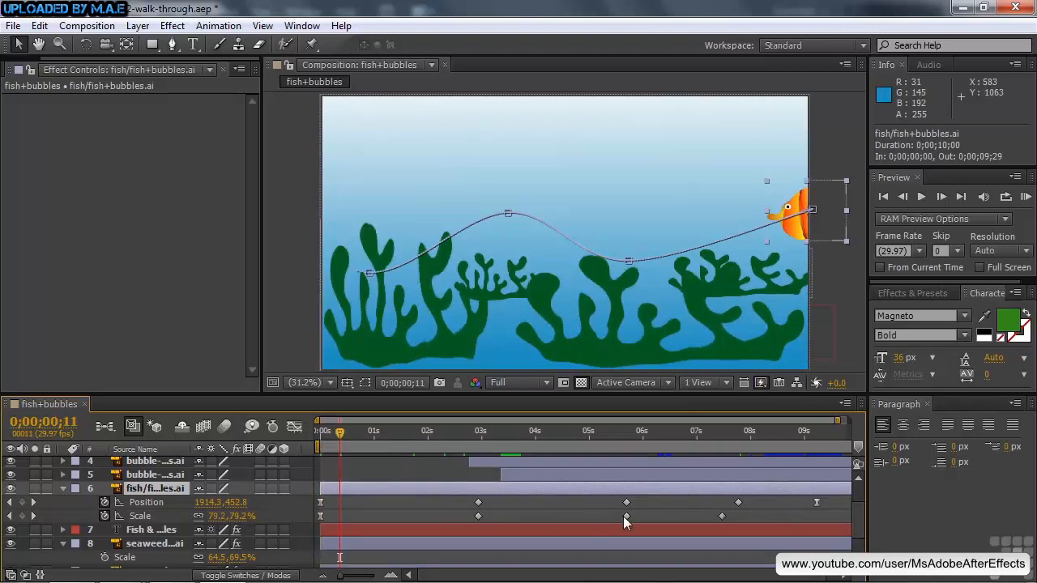
drag(345, 442, 367, 441)
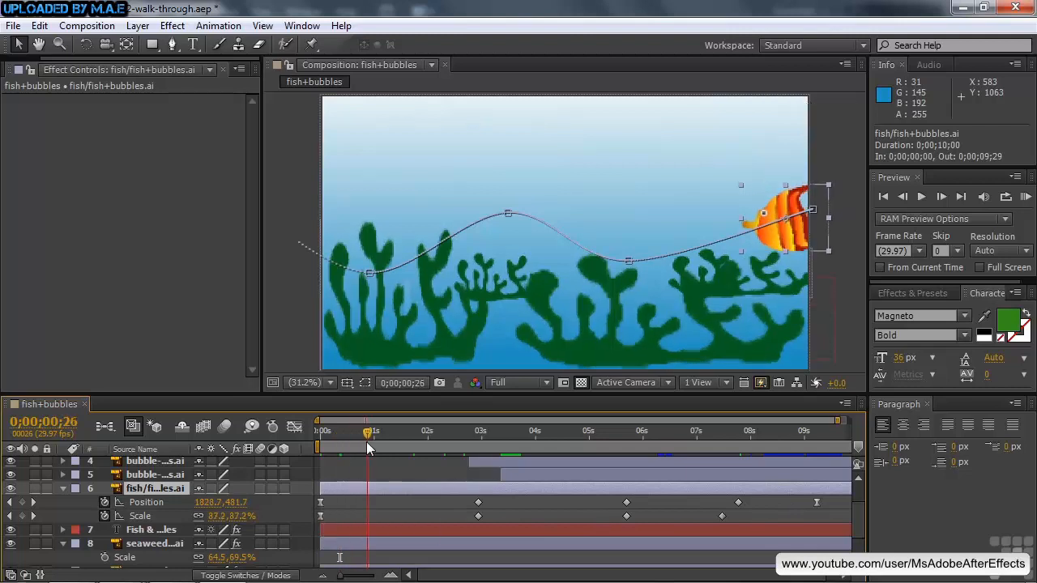
click(629, 262)
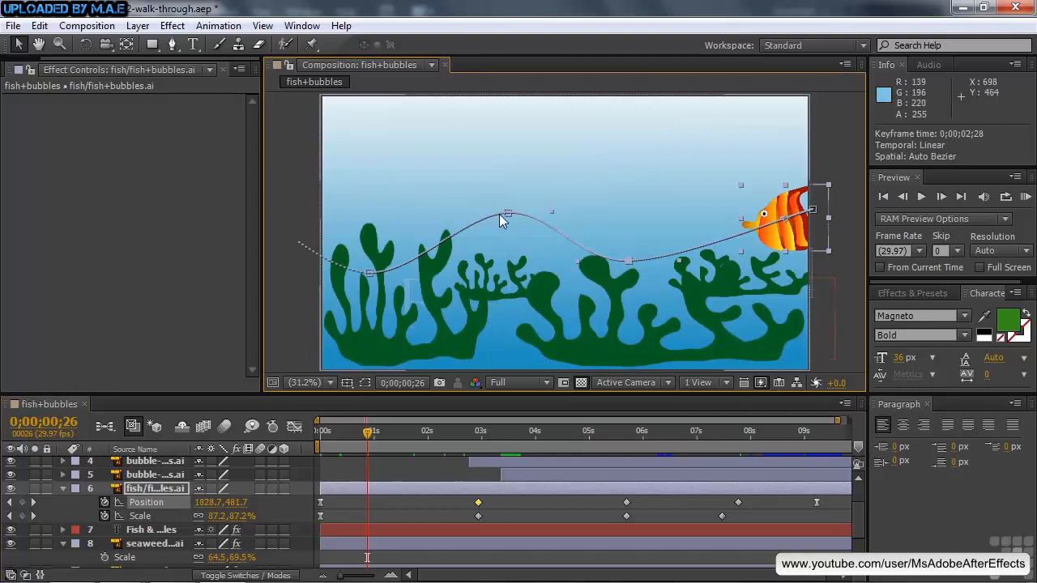
click(627, 503)
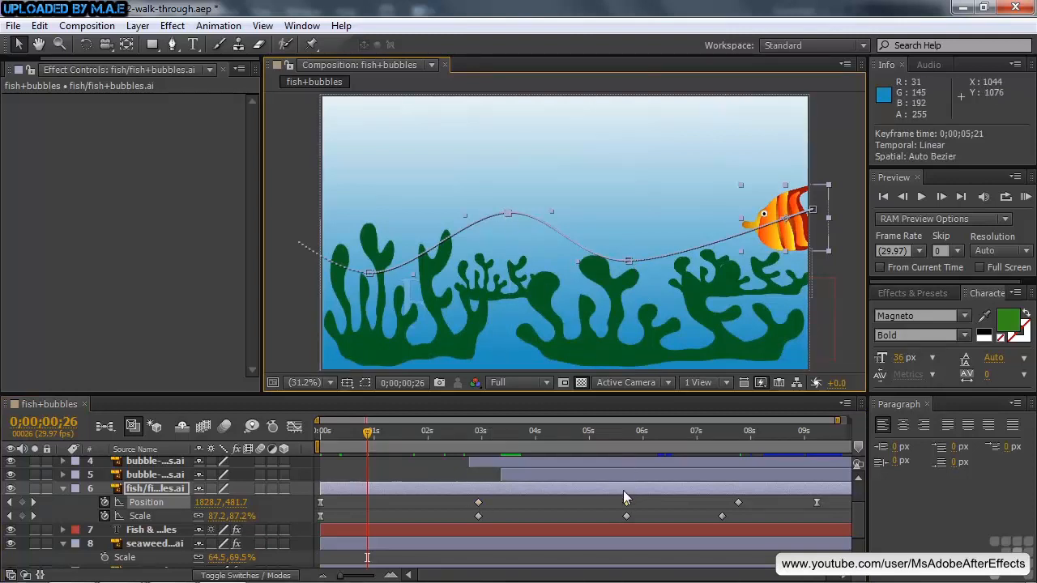
click(739, 502)
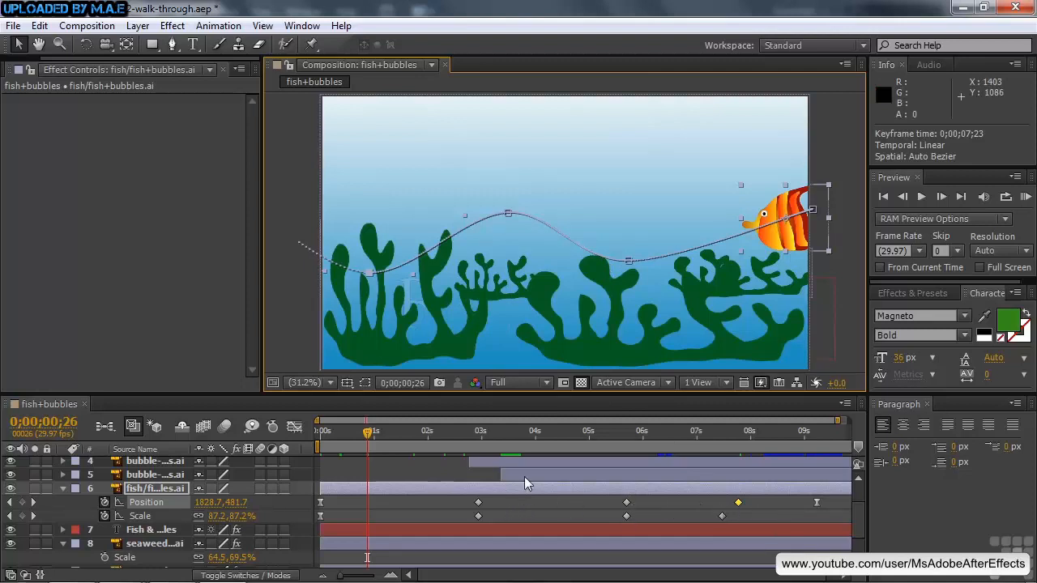
- Go to the fish's Position keyframe at 0;00;02;28 and shift that motion path point to about 1227.3, 670.9
drag(372, 432, 409, 427)
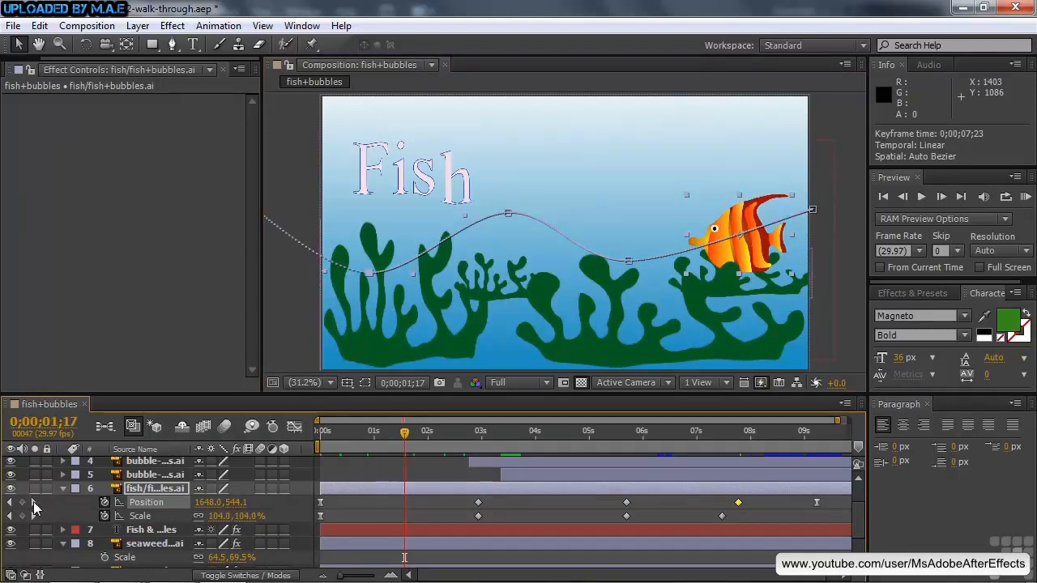
click(33, 503)
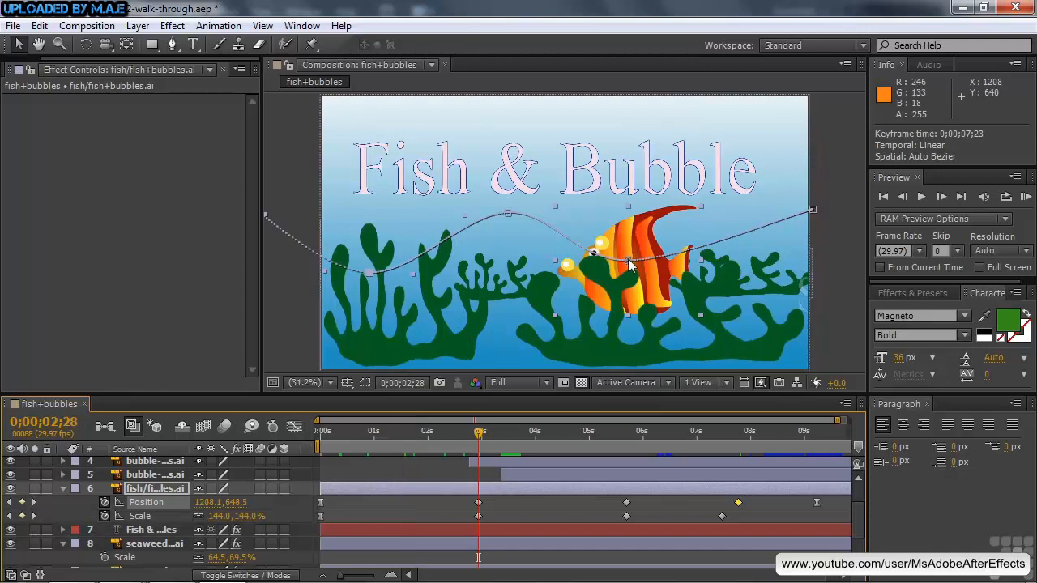
mouse_move(629, 264)
mouse_down()
mouse_move(634, 240)
mouse_move(644, 271)
mouse_move(636, 253)
mouse_move(634, 276)
mouse_move(634, 268)
mouse_up()
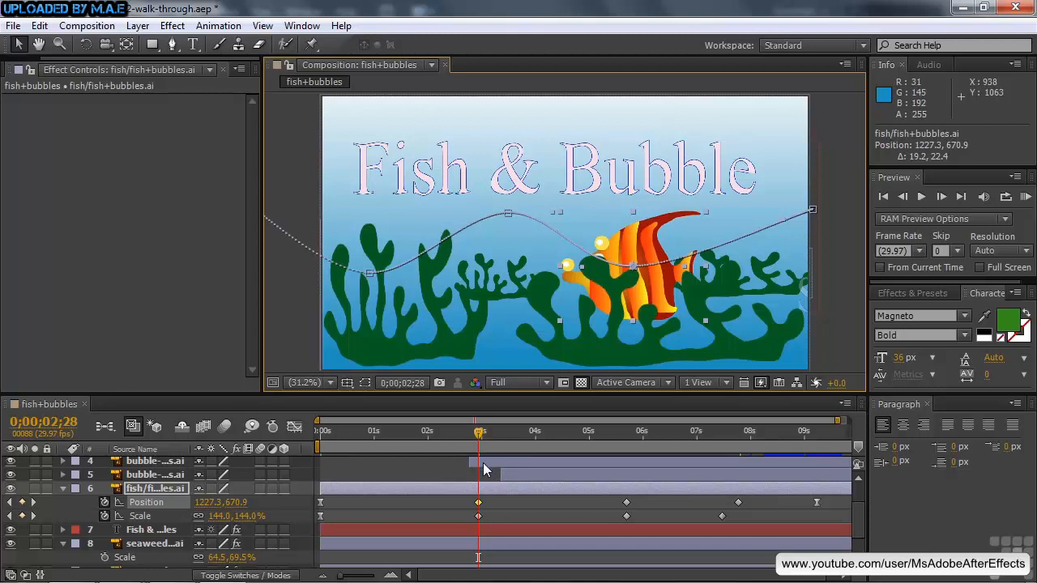
- Collapse the revealed properties of fish layer 6 and seaweed layers 8 and 9 in the timeline
click(63, 489)
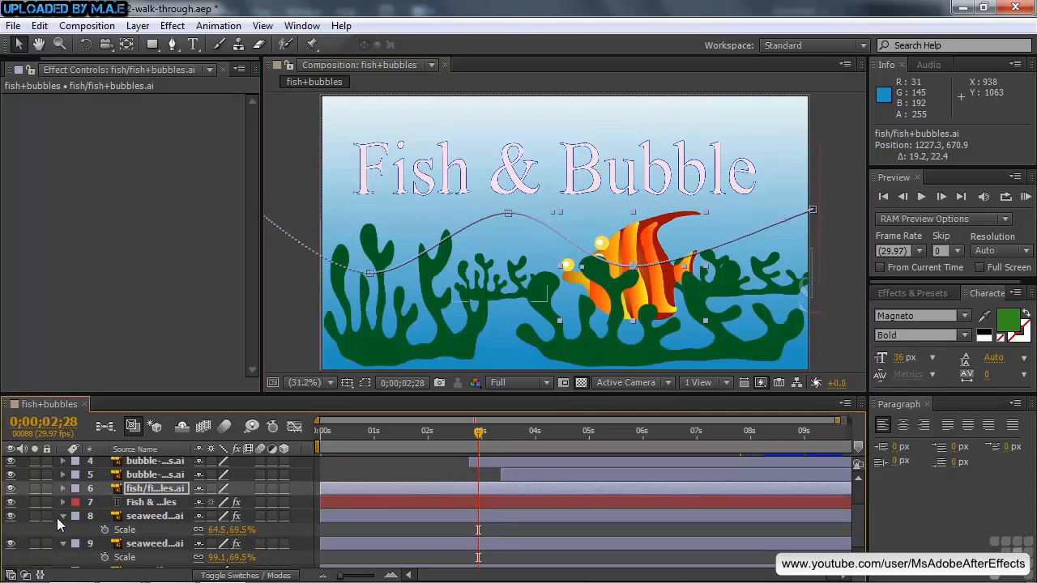
click(63, 516)
click(63, 531)
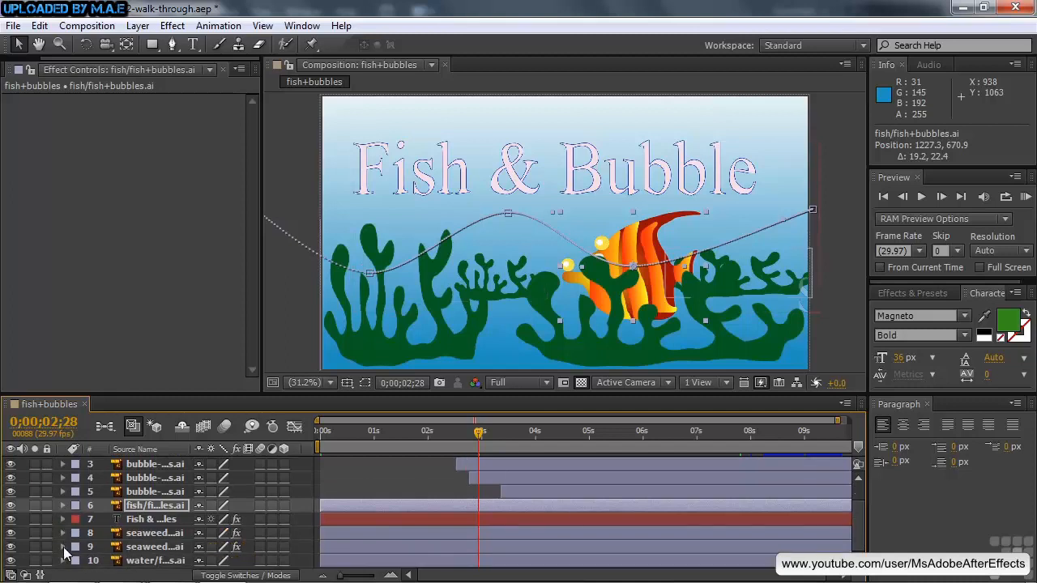
- Expand text layer 7's properties and collapse its Animator 1 and Animator 2 groups to compare them
click(132, 519)
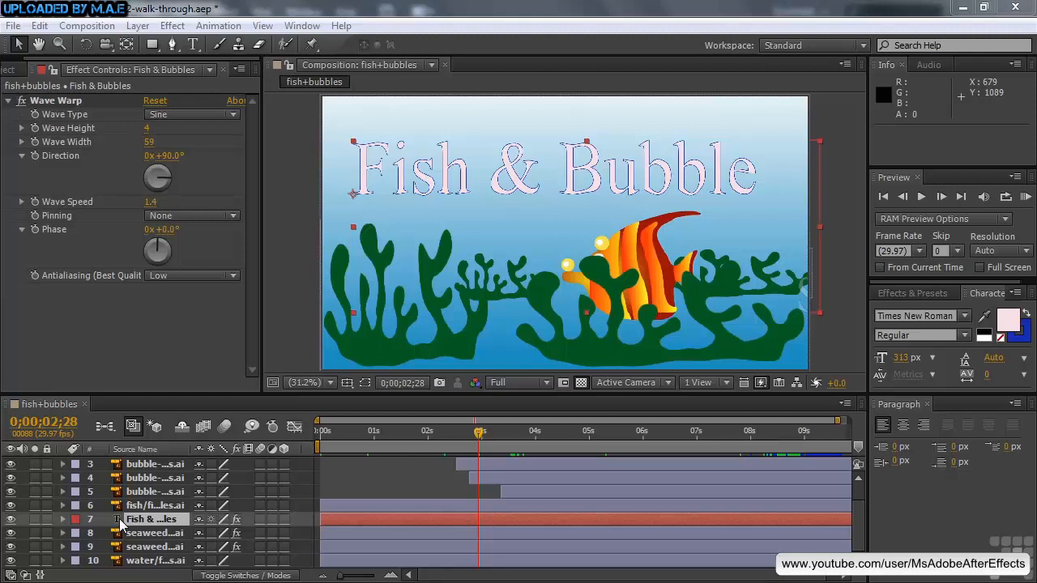
click(62, 519)
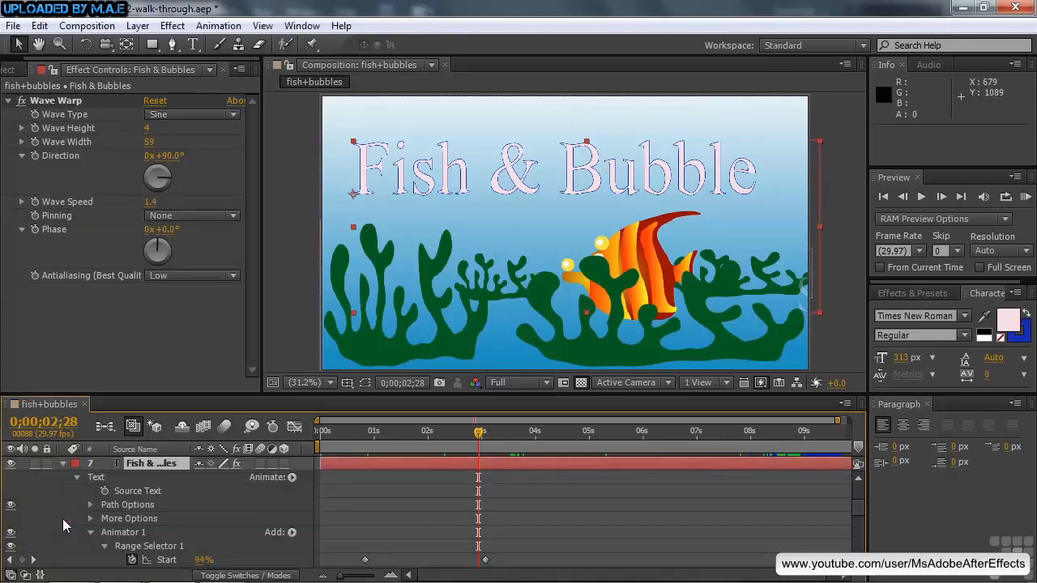
click(91, 533)
click(91, 546)
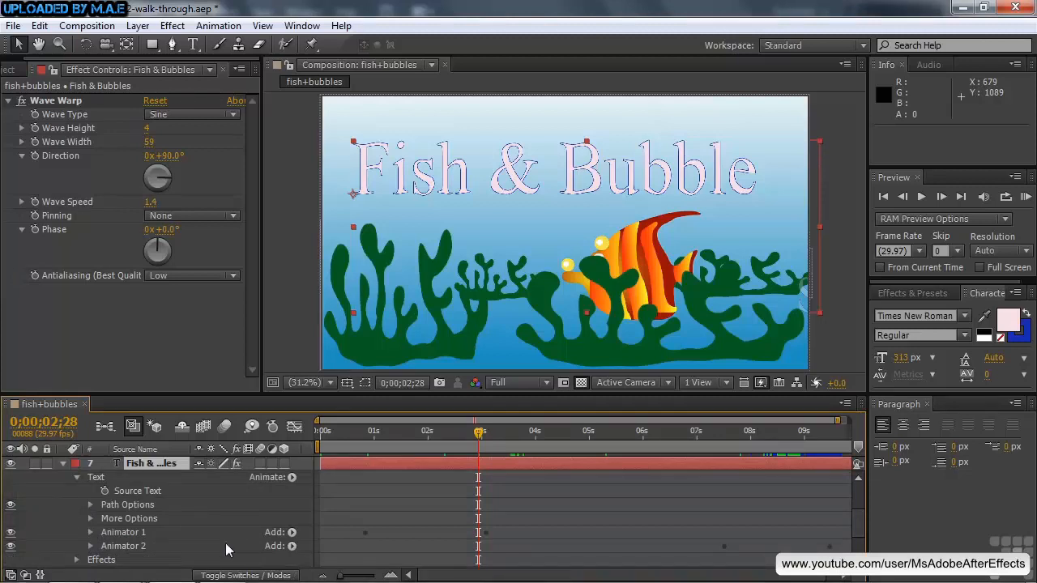
- Expand Animator 1 on text layer 7 and scrub to 0;00;02;11 to examine its Range Selector Start animation
click(89, 531)
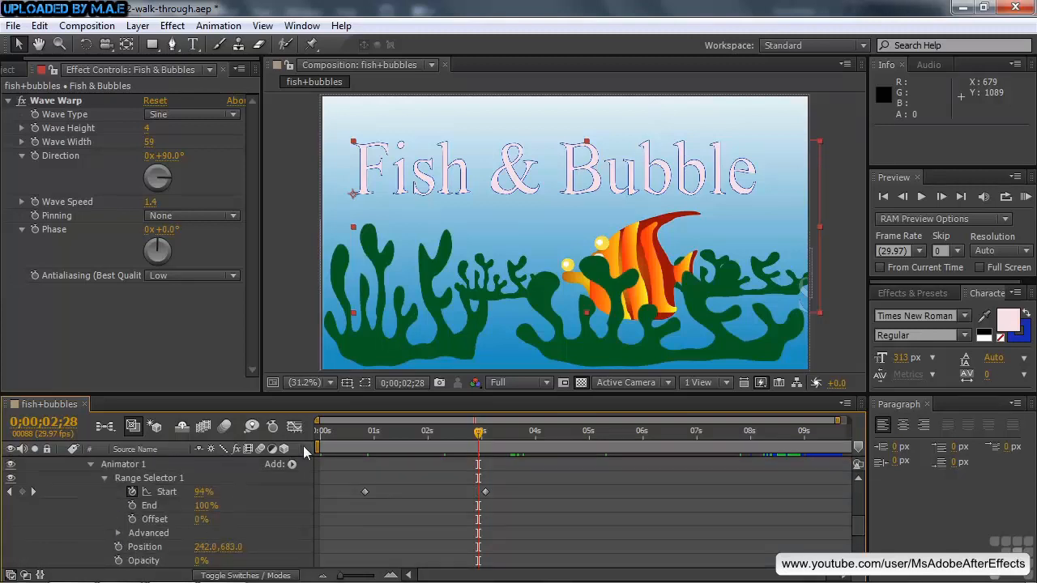
drag(479, 434, 426, 446)
drag(429, 445, 446, 443)
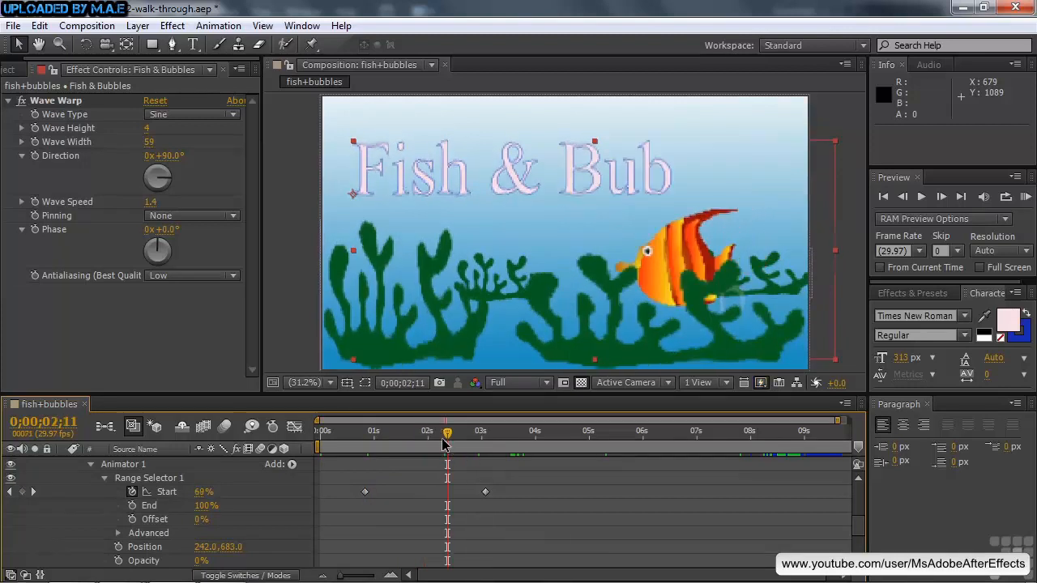
- Collapse Animator 1, expand Animator 2 to examine its Range Selector keyframes, and return the time to 0;00;00;00
click(92, 464)
click(89, 492)
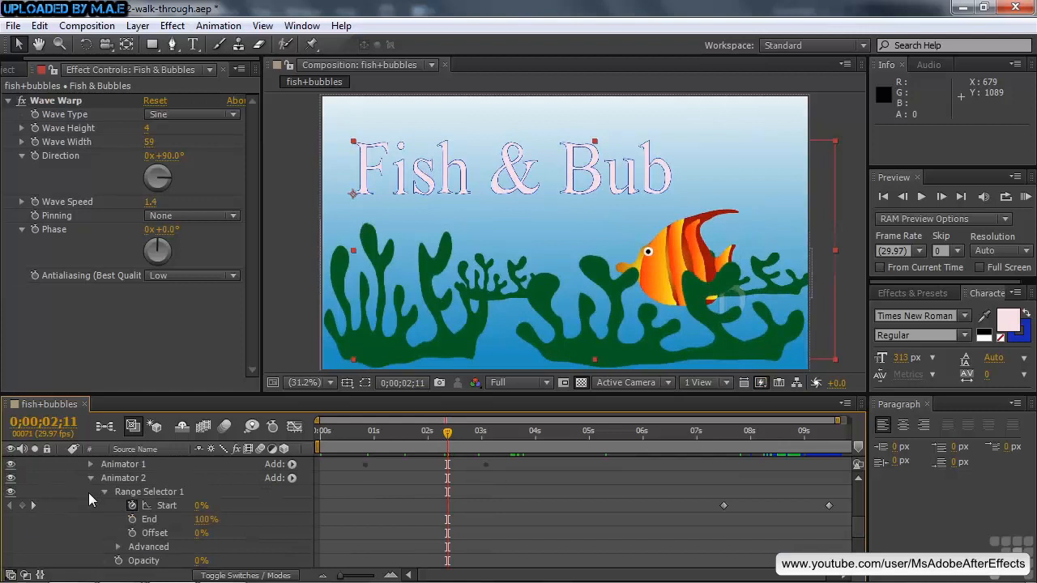
drag(451, 432, 317, 433)
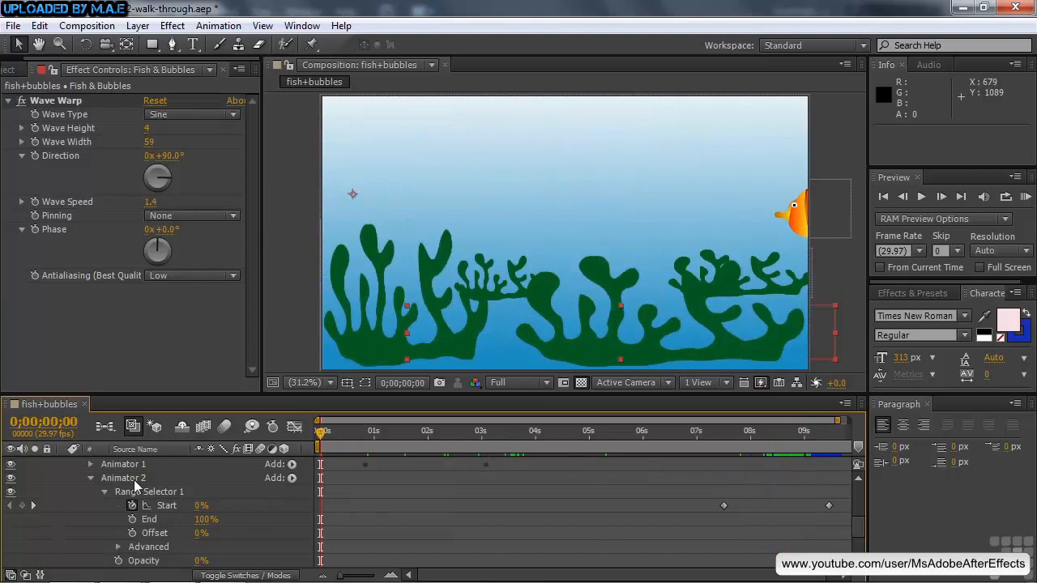
- Collapse Animator 2 and all properties of text layer 7, and look over the composition's full layer stack
click(91, 477)
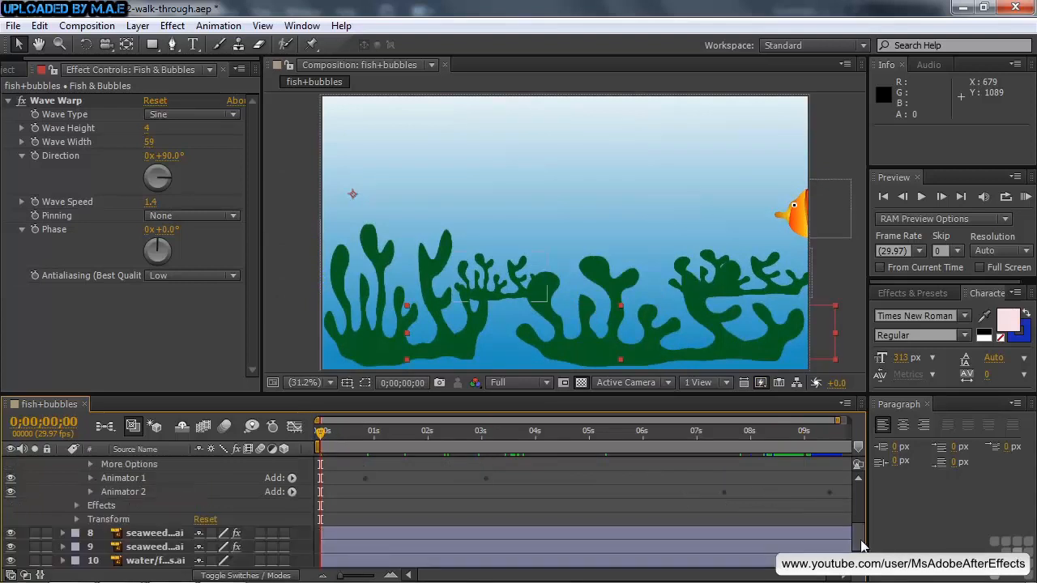
drag(858, 547, 868, 475)
click(62, 546)
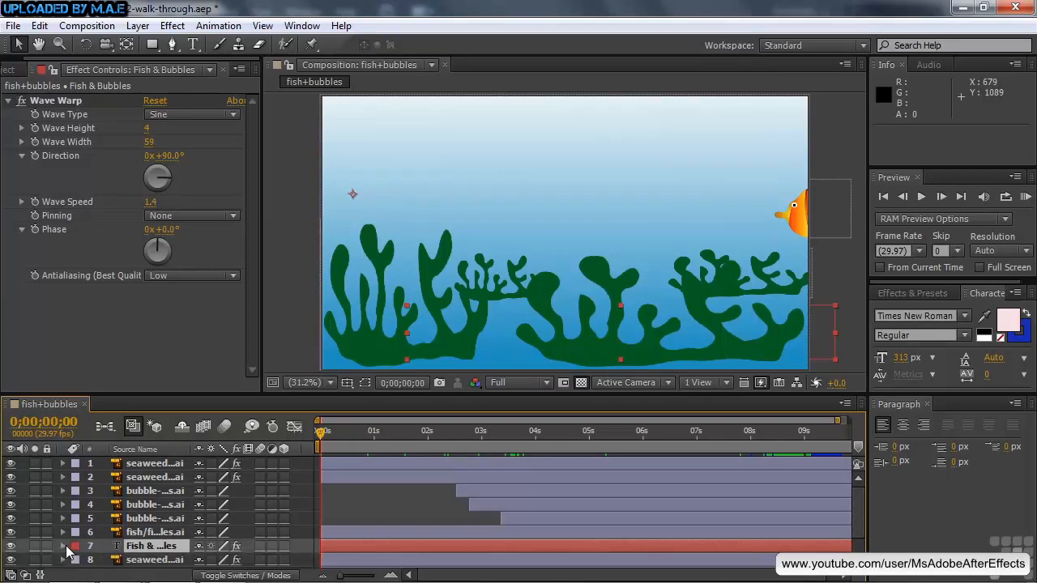
scroll(856, 508, down, 3)
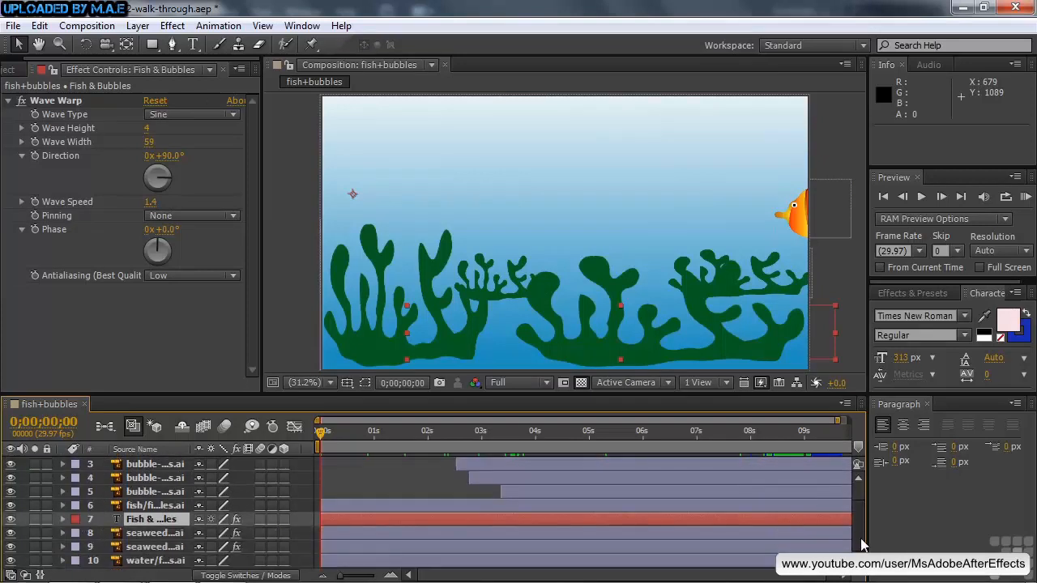
scroll(865, 513, up, 3)
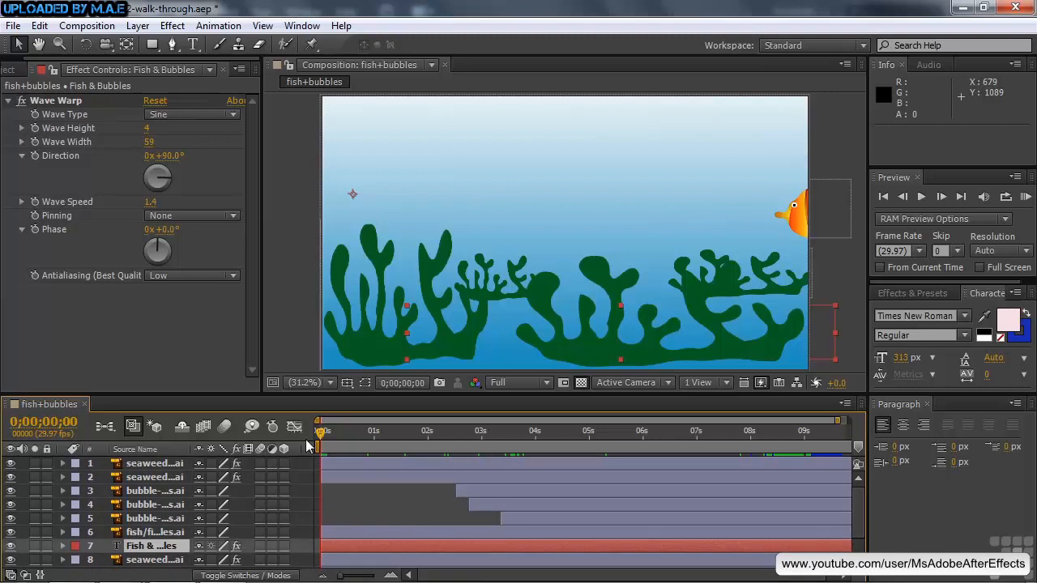
- Preview the composition's animation from the beginning and return the time to 0;00;00;00
key(space)
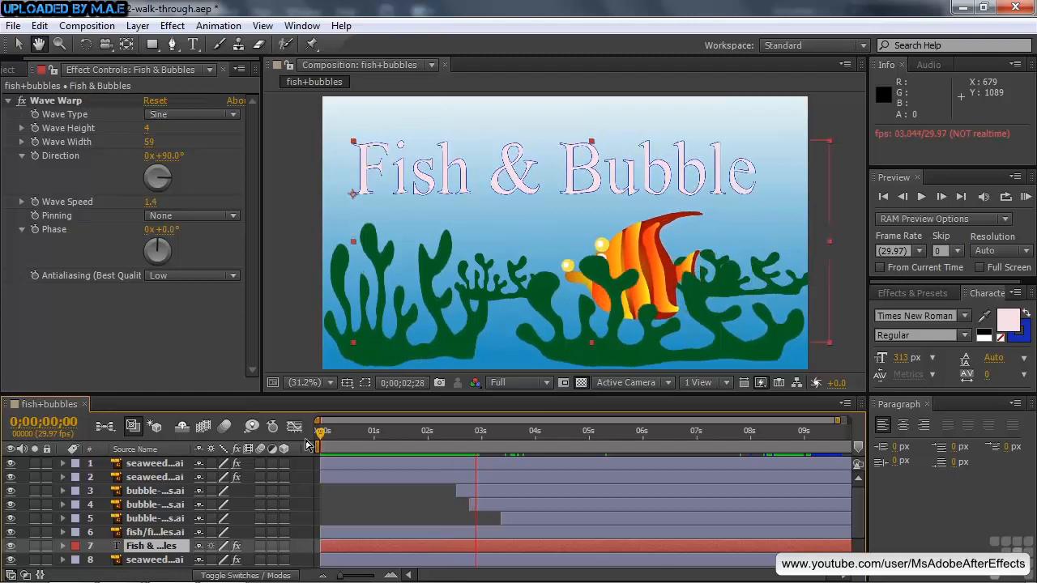
key(space)
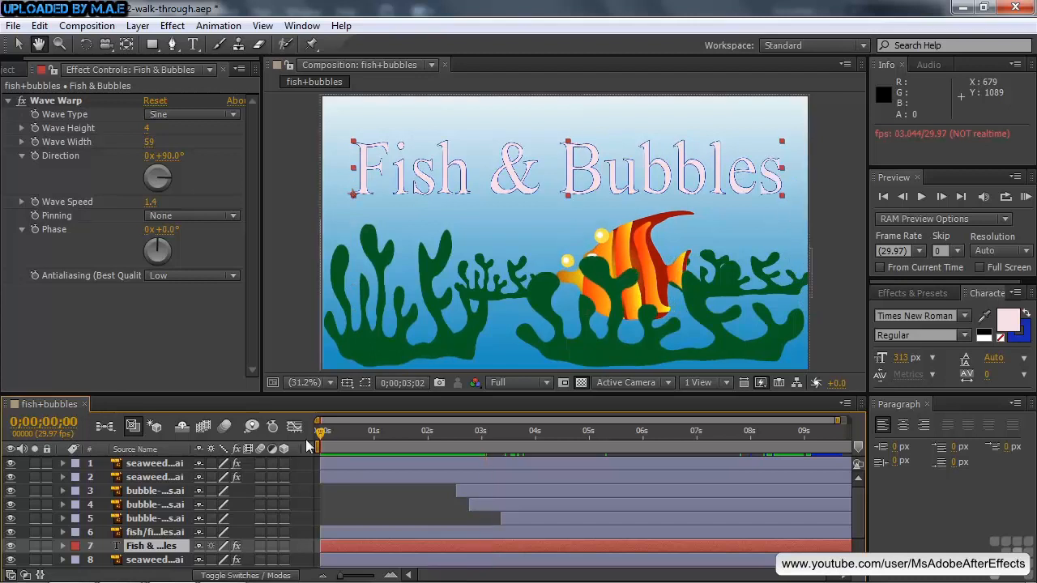
key(Home)
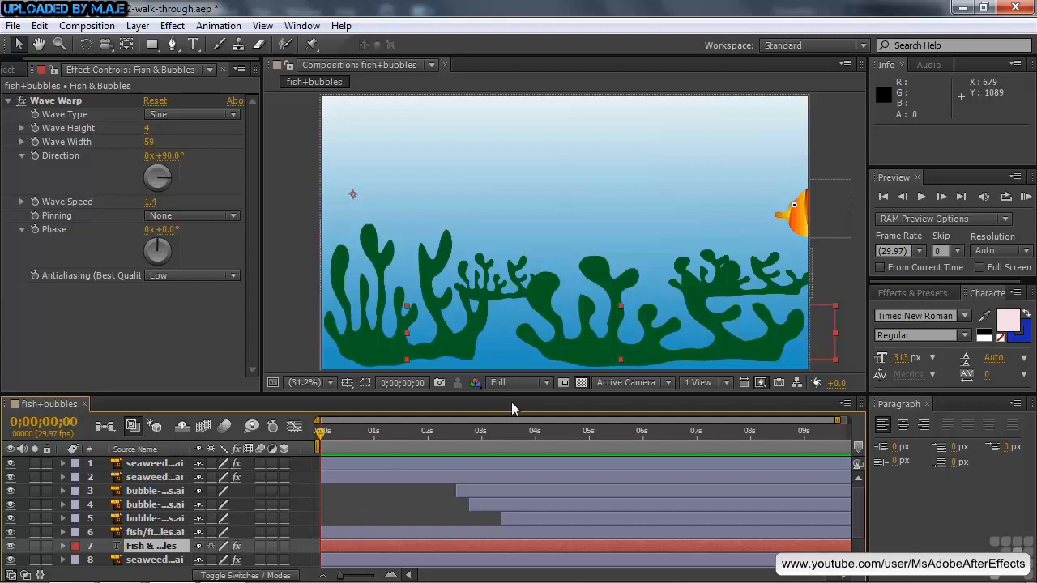
- Deselect the text layer, play the composition from the start and stop playback at about 0;00;02;26
click(355, 500)
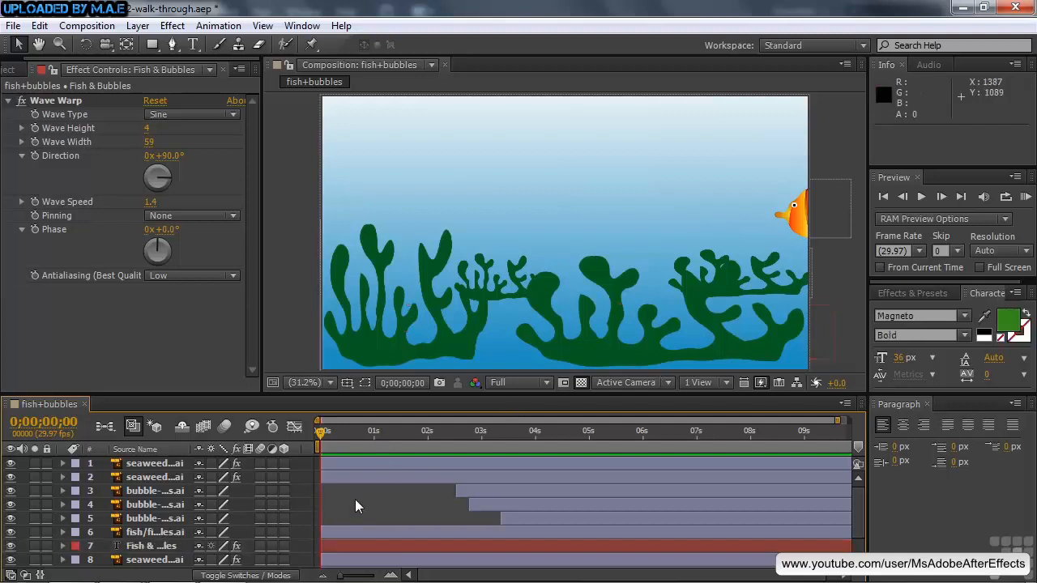
key(space)
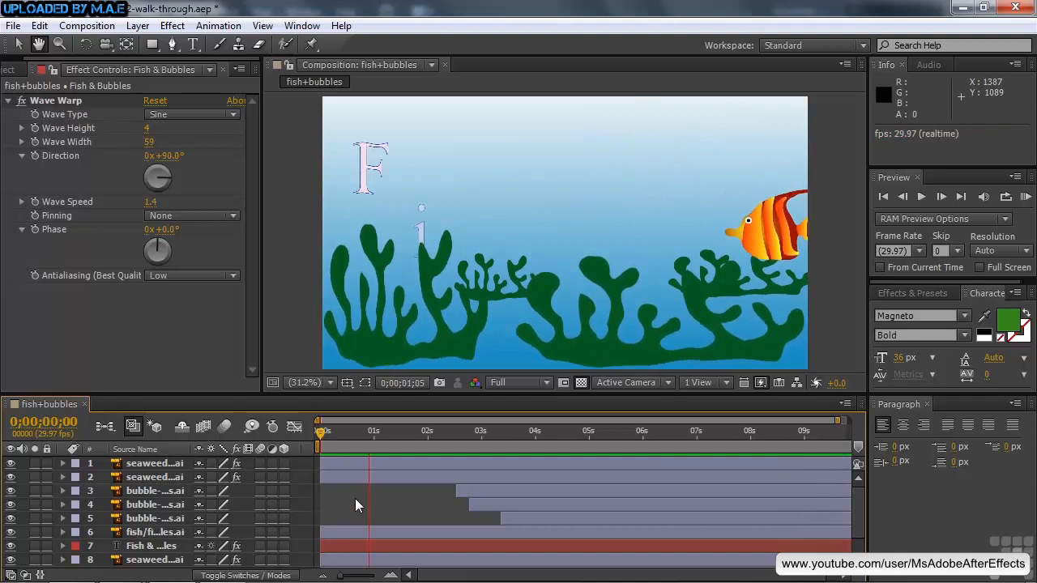
key(space)
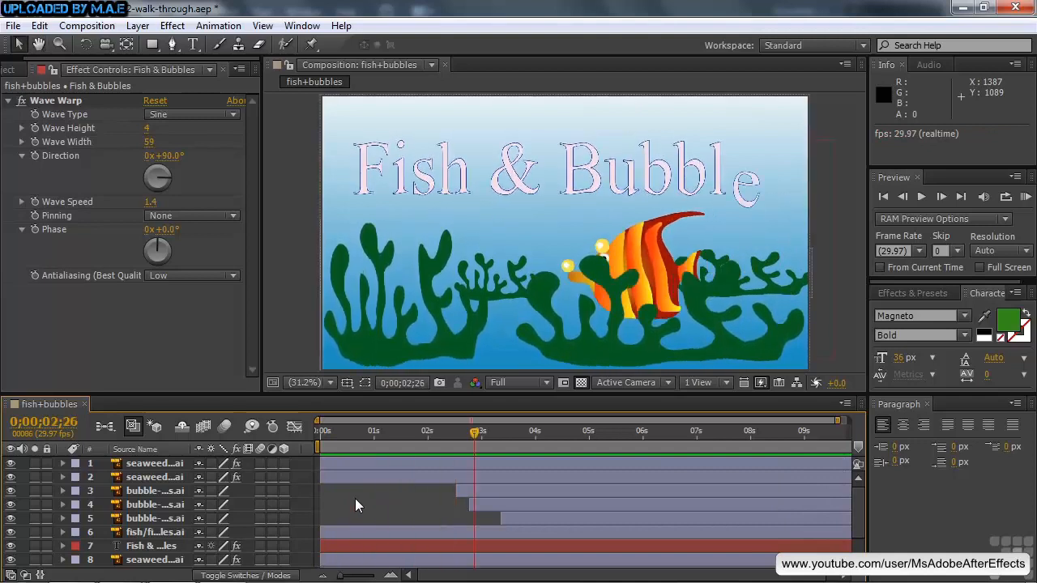